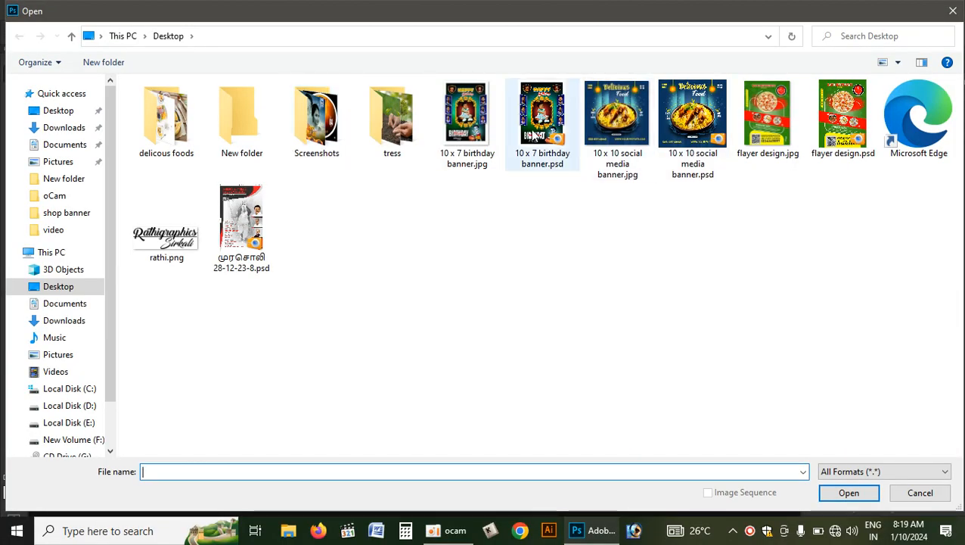
Open the file "10 x 7 birthday banner.psd" from the Desktop
{"action": "left_click", "coordinate": [530, 136]}
{"action": "left_click", "coordinate": [832, 492]}
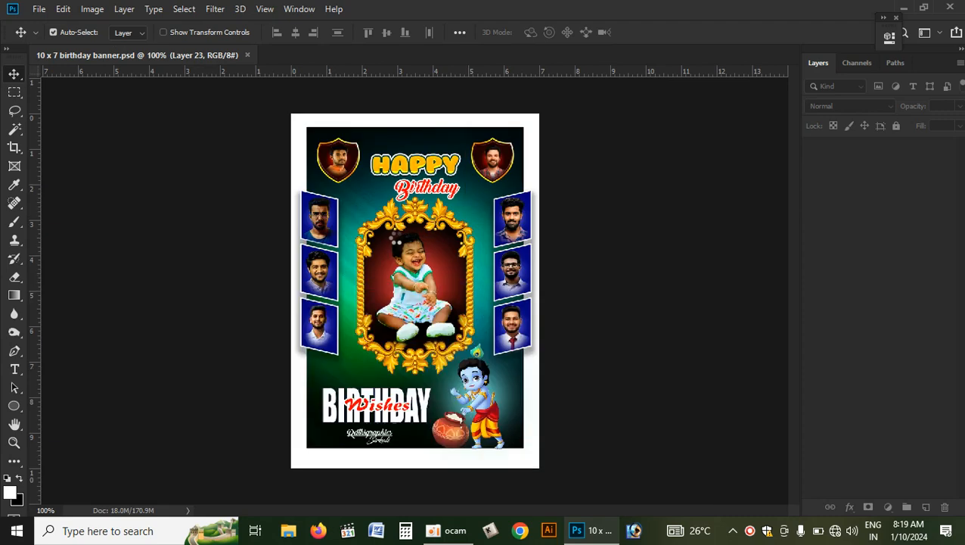
{"action": "key", "text": "ctrl"}
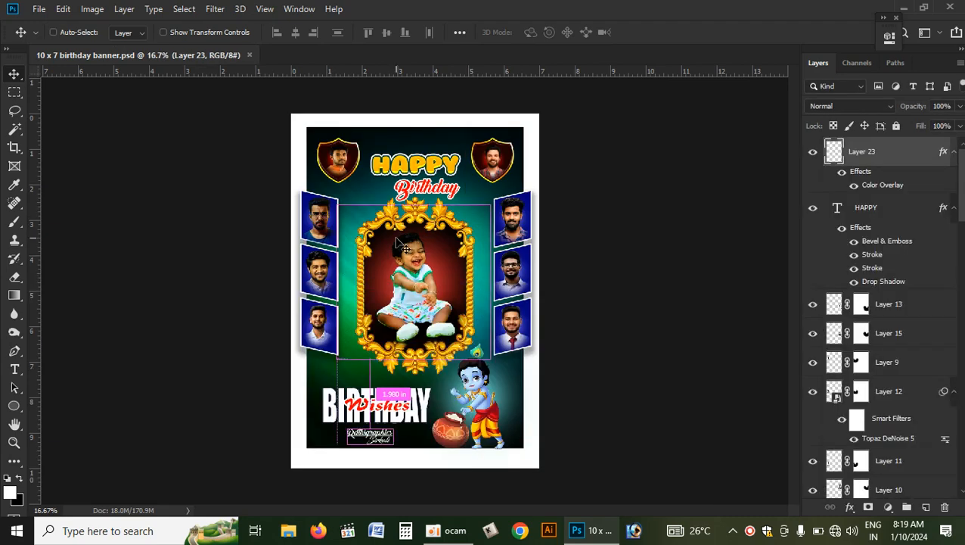
Create a new blank document 7 inches wide and 10 inches high at 300 pixels/inch
{"action": "key", "text": "ctrl+n"}
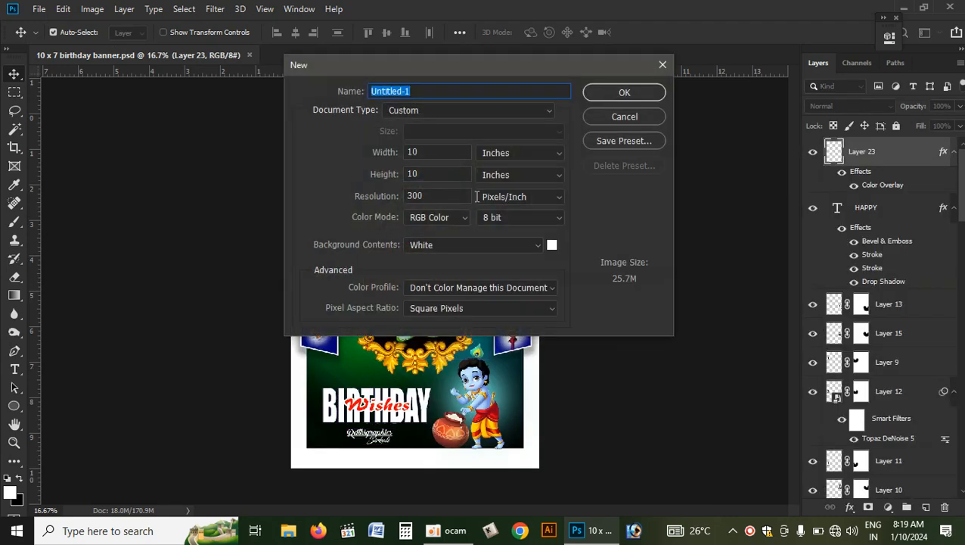
{"action": "key", "text": "Tab"}
{"action": "type", "text": "7"}
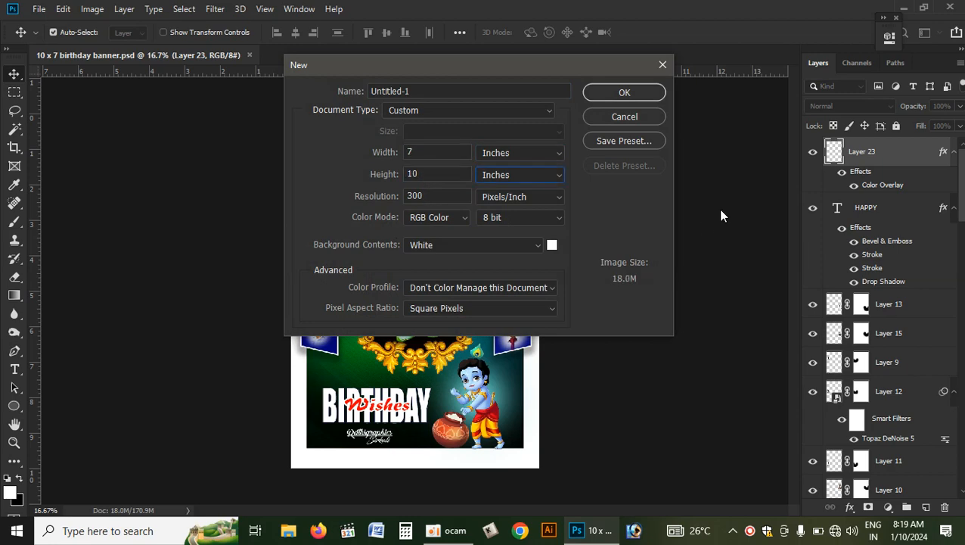
{"action": "key", "text": "Return"}
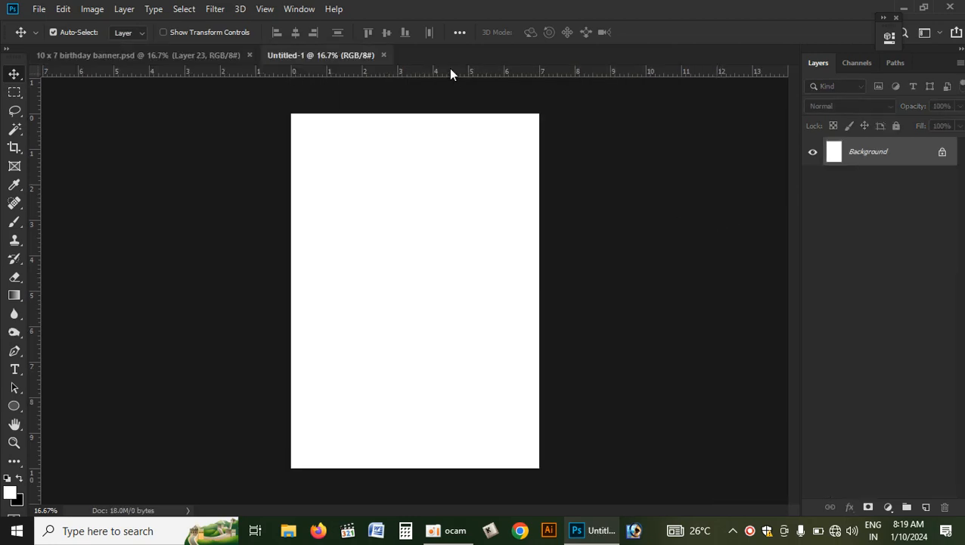
Return to the birthday banner document and select Layer 7, the portrait in the upper-left shield
{"action": "left_click", "coordinate": [106, 57]}
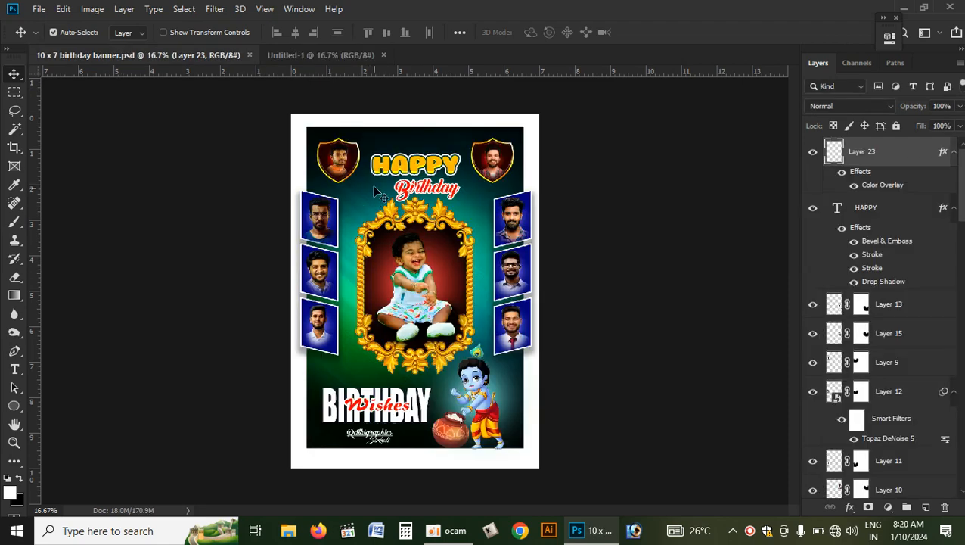
{"action": "left_click", "coordinate": [435, 147]}
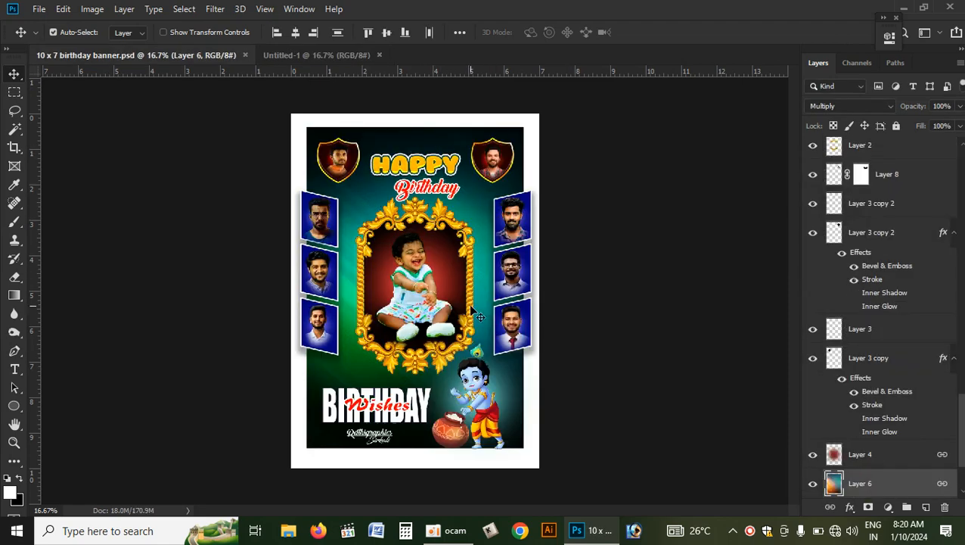
{"action": "left_click", "coordinate": [340, 165]}
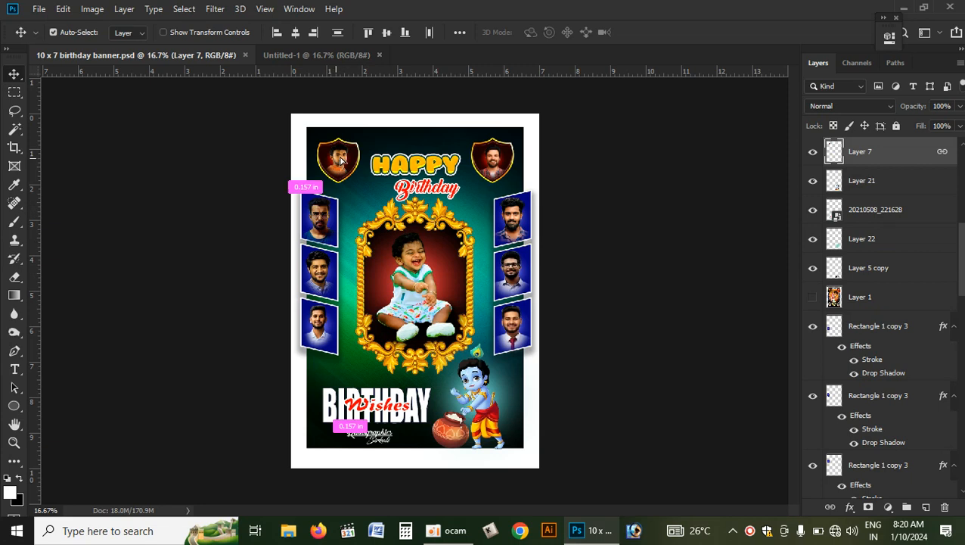
Try moving the upper-right and upper-left shield portraits in the banner, undoing each move
{"action": "right_click", "coordinate": [493, 170]}
{"action": "left_click", "coordinate": [518, 174]}
{"action": "left_click_drag", "start_coordinate": [501, 170], "coordinate": [508, 157]}
{"action": "key", "text": "ctrl+z"}
{"action": "right_click", "coordinate": [330, 156]}
{"action": "left_click", "coordinate": [376, 158]}
{"action": "left_click_drag", "start_coordinate": [343, 161], "coordinate": [368, 137]}
{"action": "key", "text": "ctrl+z"}
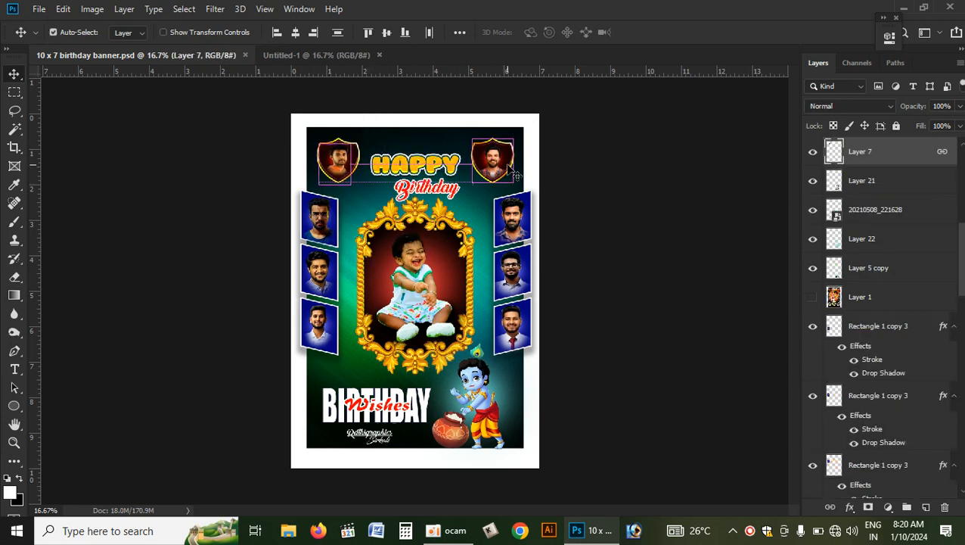
{"action": "left_click_drag", "start_coordinate": [490, 157], "coordinate": [504, 137]}
{"action": "key", "text": "ctrl+z"}
Copy both shield portraits with their linked layers into the Untitled-1 document and place them near the page's upper edge
{"action": "right_click", "coordinate": [345, 156]}
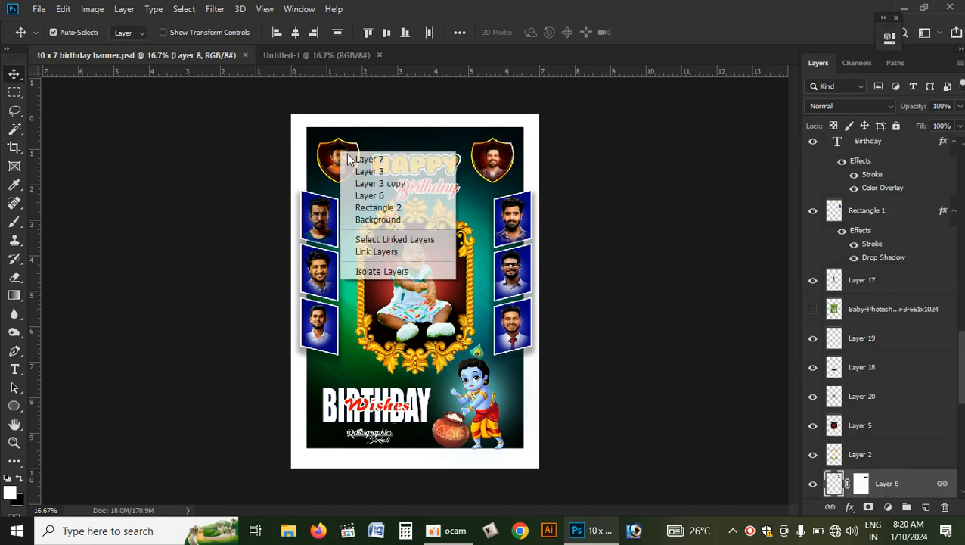
{"action": "left_click", "coordinate": [365, 159]}
{"action": "mouse_move", "coordinate": [347, 159]}
{"action": "left_mouse_down"}
{"action": "mouse_move", "coordinate": [375, 132]}
{"action": "mouse_move", "coordinate": [286, 79]}
{"action": "mouse_move", "coordinate": [288, 59]}
{"action": "mouse_move", "coordinate": [364, 158]}
{"action": "left_mouse_up"}
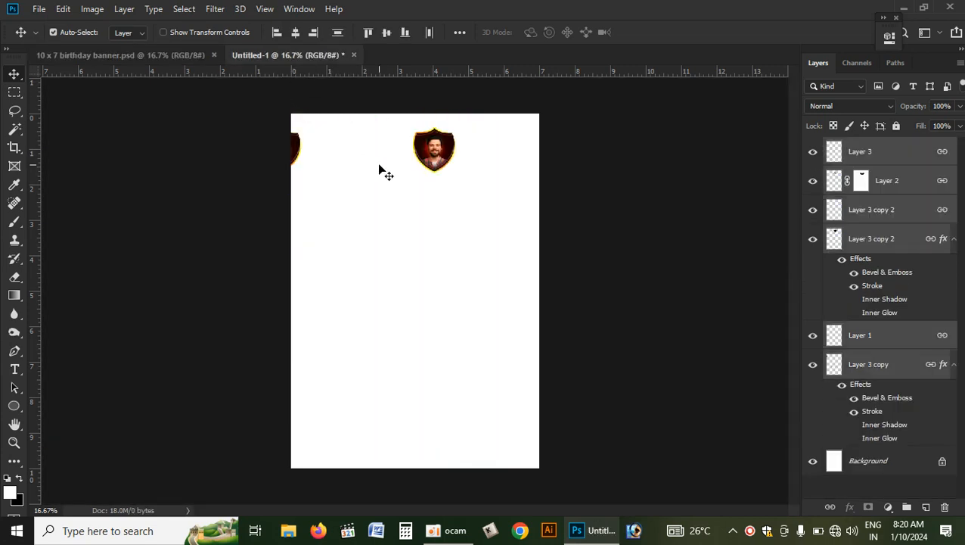
{"action": "left_click_drag", "start_coordinate": [425, 155], "coordinate": [468, 157]}
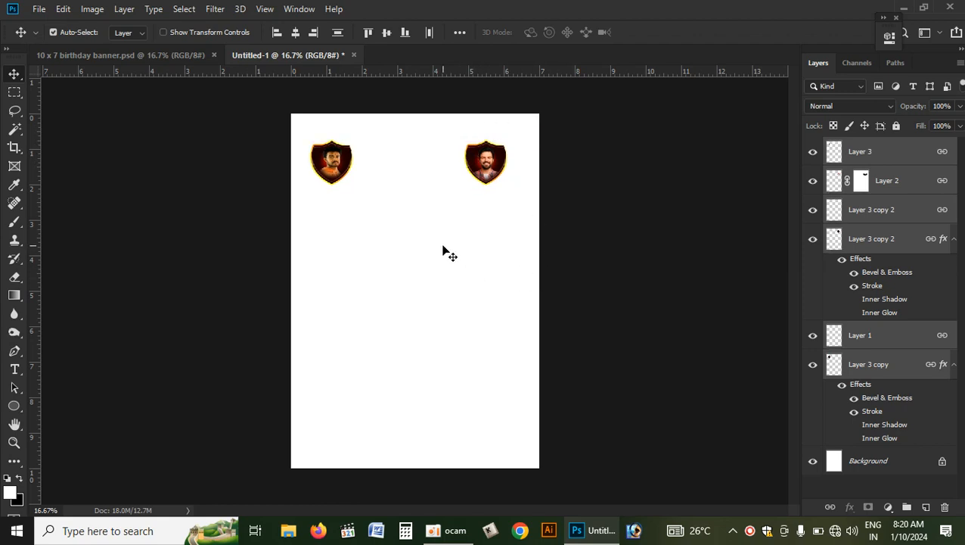
{"action": "left_click", "coordinate": [413, 254]}
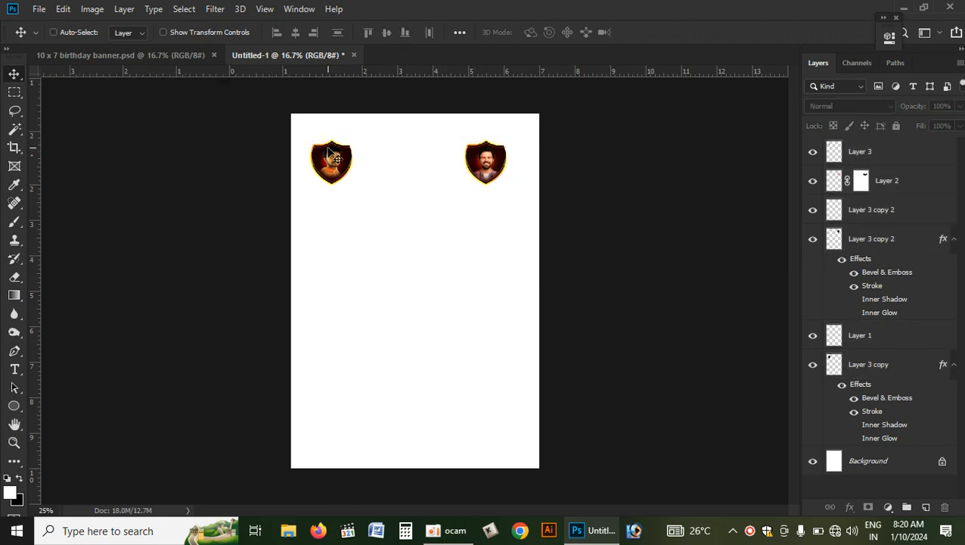
Move the right shield portrait about 0.25 inch to the right in the new document
{"action": "scroll", "coordinate": [330, 155], "scroll_direction": "up", "scroll_amount": 10}
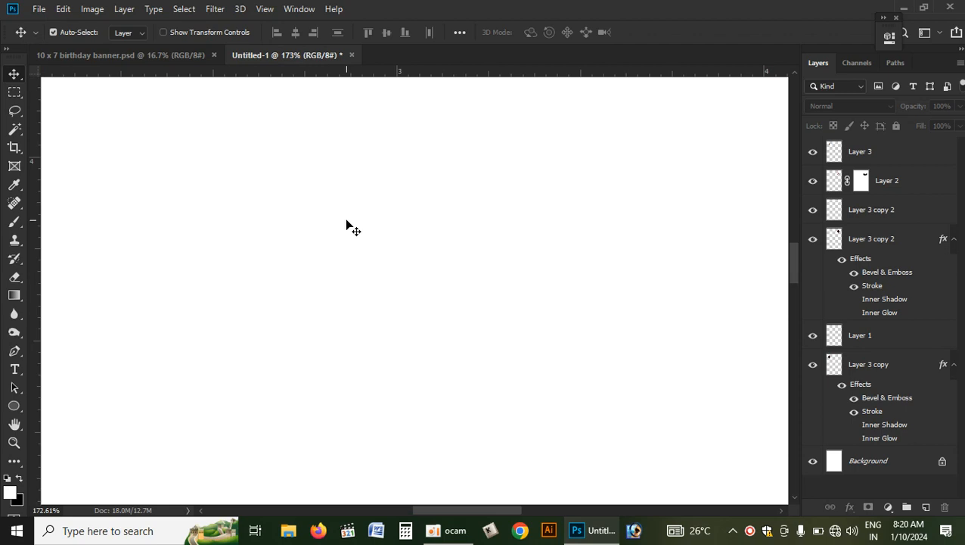
{"action": "scroll", "coordinate": [378, 227], "scroll_direction": "up", "scroll_amount": 5}
{"action": "scroll", "coordinate": [393, 226], "scroll_direction": "down", "scroll_amount": 8}
{"action": "scroll", "coordinate": [392, 225], "scroll_direction": "right", "scroll_amount": 3}
{"action": "scroll", "coordinate": [454, 262], "scroll_direction": "up", "scroll_amount": 5}
{"action": "left_click_drag", "start_coordinate": [530, 175], "coordinate": [554, 176]}
Try moving the left and right shield portraits separately in the new document and undo the moves
{"action": "left_click_drag", "start_coordinate": [117, 162], "coordinate": [198, 161]}
{"action": "key", "text": "ctrl+z"}
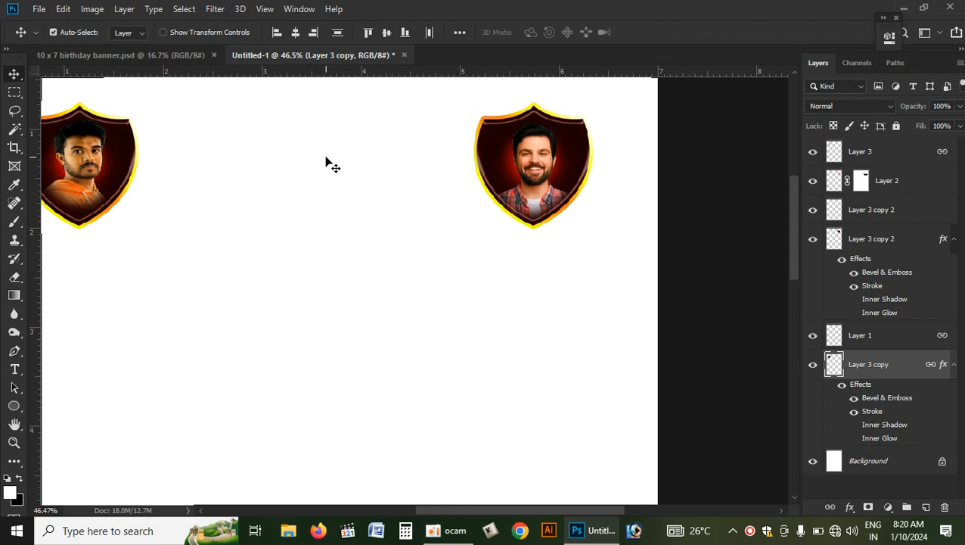
{"action": "left_click", "coordinate": [568, 165]}
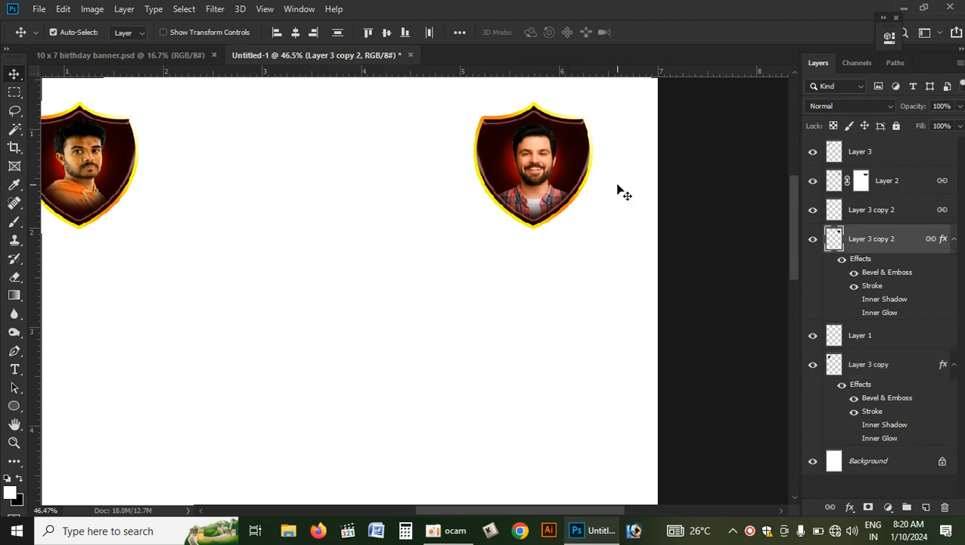
{"action": "left_click_drag", "start_coordinate": [533, 171], "coordinate": [490, 136]}
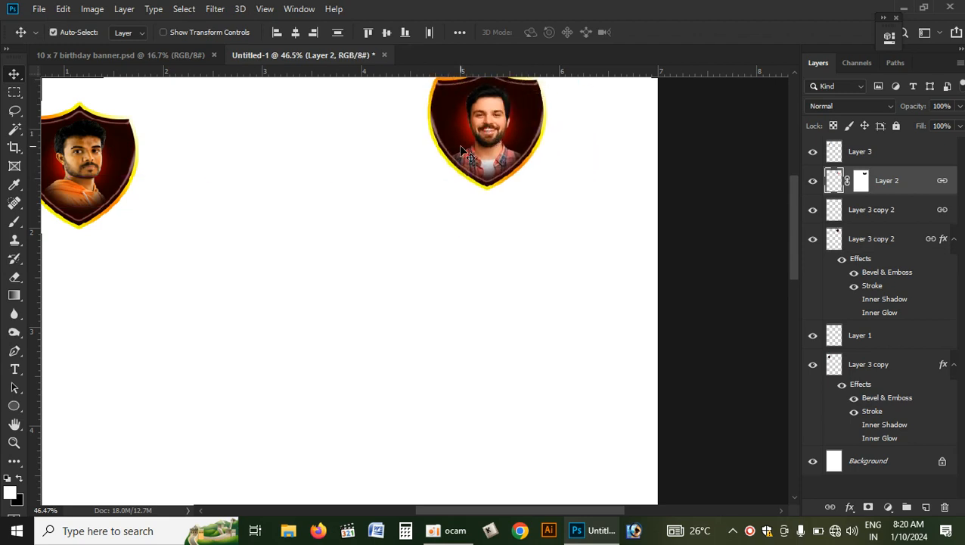
{"action": "left_click", "coordinate": [127, 158]}
{"action": "key", "text": "ctrl+z"}
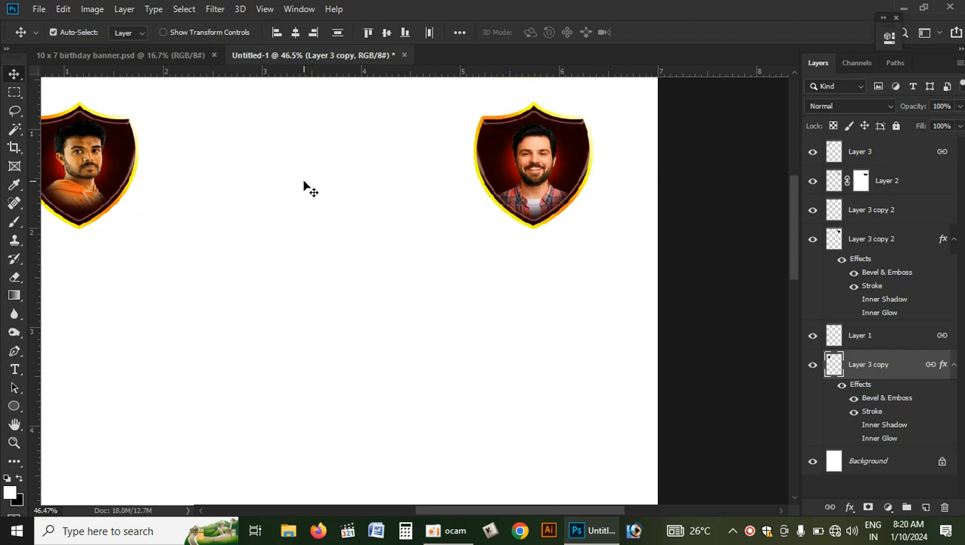
{"action": "key", "text": "ctrl+minus"}
{"action": "key", "text": "ctrl+minus"}
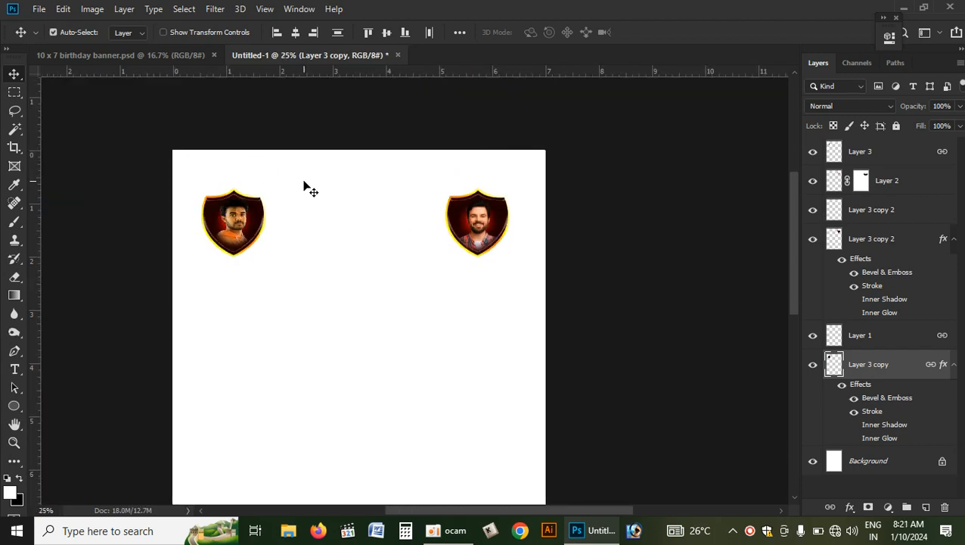
Try shifting both shield portraits to the right in the birthday banner document and undo the move
{"action": "left_click", "coordinate": [145, 55]}
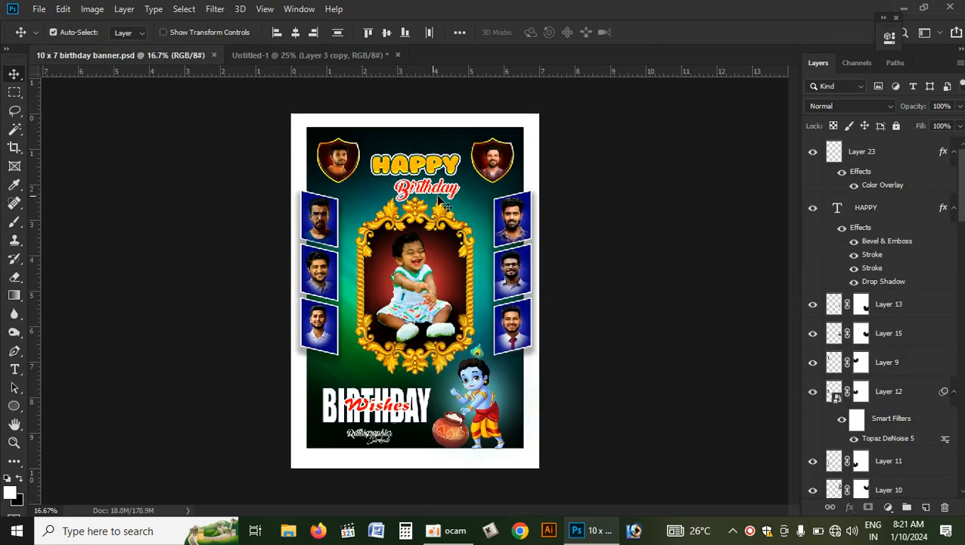
{"action": "left_click", "coordinate": [360, 157]}
{"action": "left_click_drag", "start_coordinate": [367, 159], "coordinate": [353, 162]}
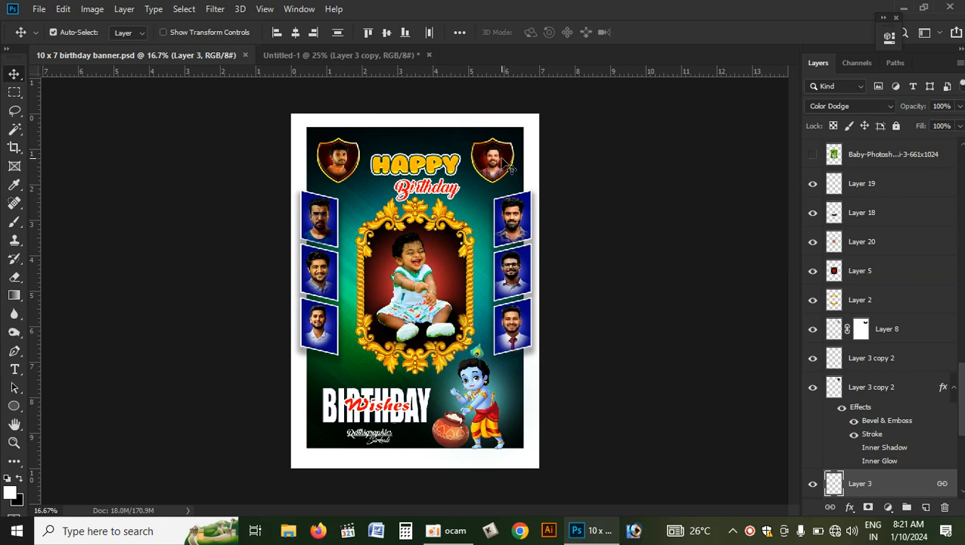
{"action": "left_click_drag", "start_coordinate": [512, 168], "coordinate": [537, 168]}
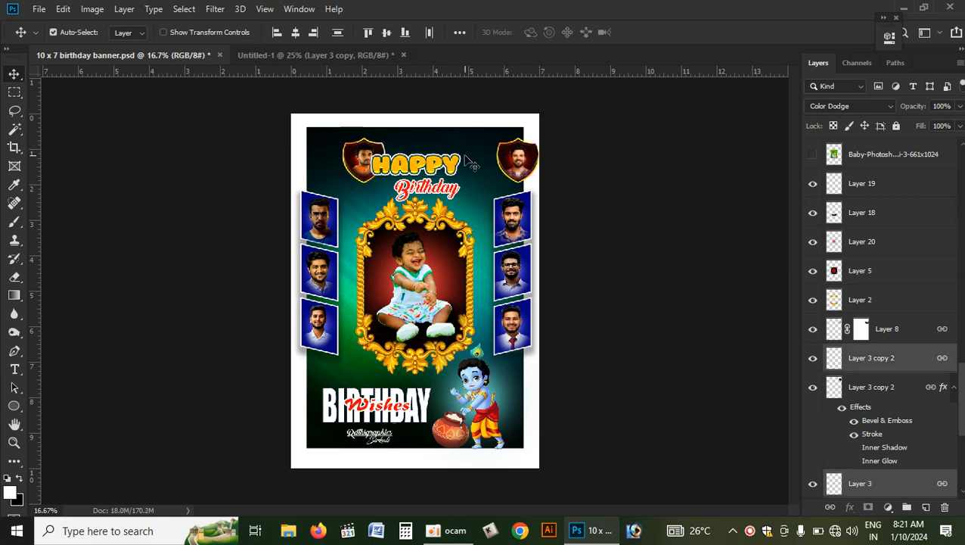
{"action": "key", "text": "ctrl+z"}
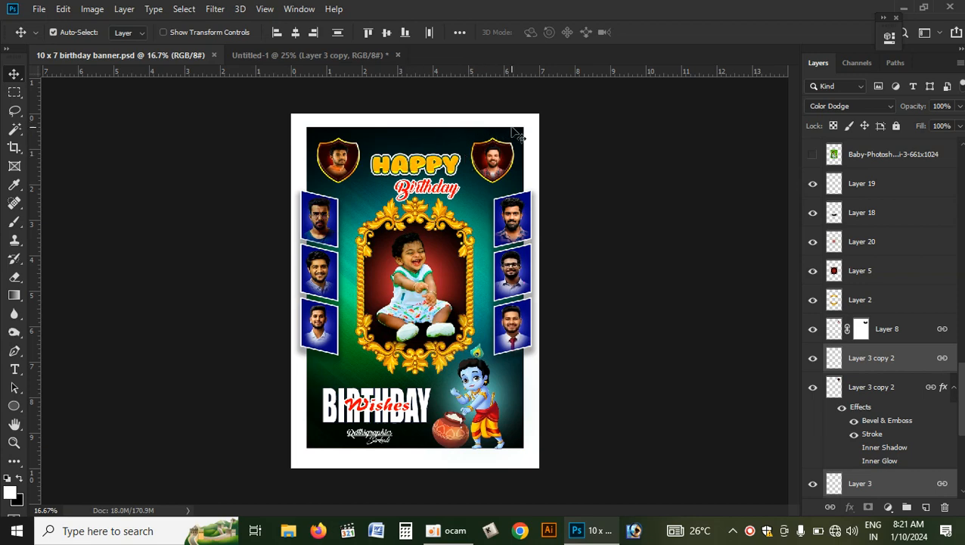
Compare the two documents and examine the banner's background layers, including Layer 6 and Layer 4
{"action": "left_click", "coordinate": [313, 58]}
{"action": "left_click", "coordinate": [133, 53]}
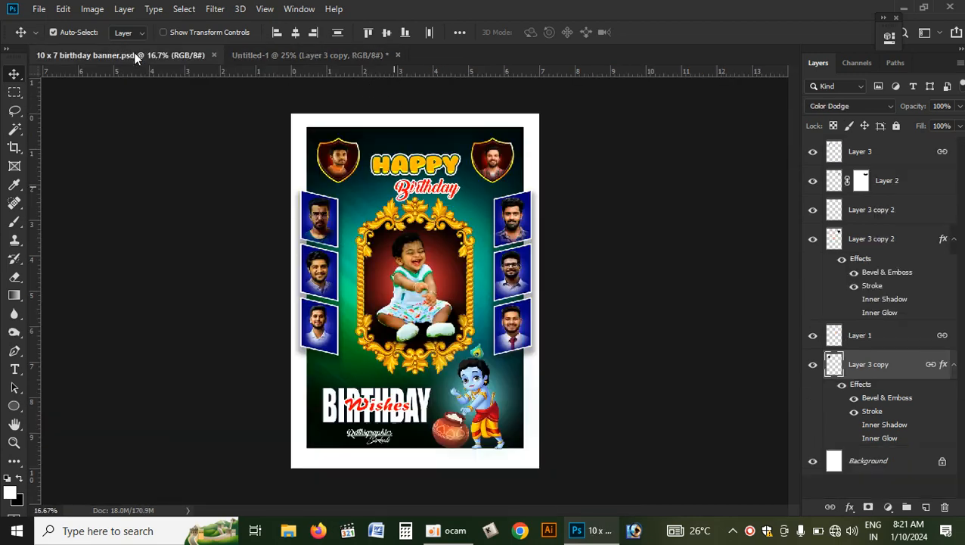
{"action": "left_click", "coordinate": [431, 149]}
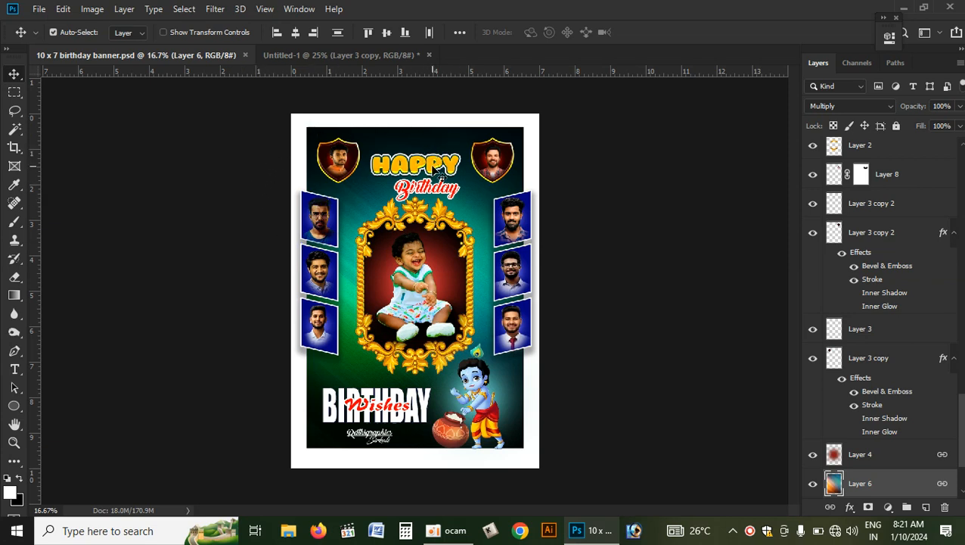
{"action": "left_click", "coordinate": [481, 198]}
{"action": "scroll", "coordinate": [913, 422], "scroll_direction": "down", "scroll_amount": 3}
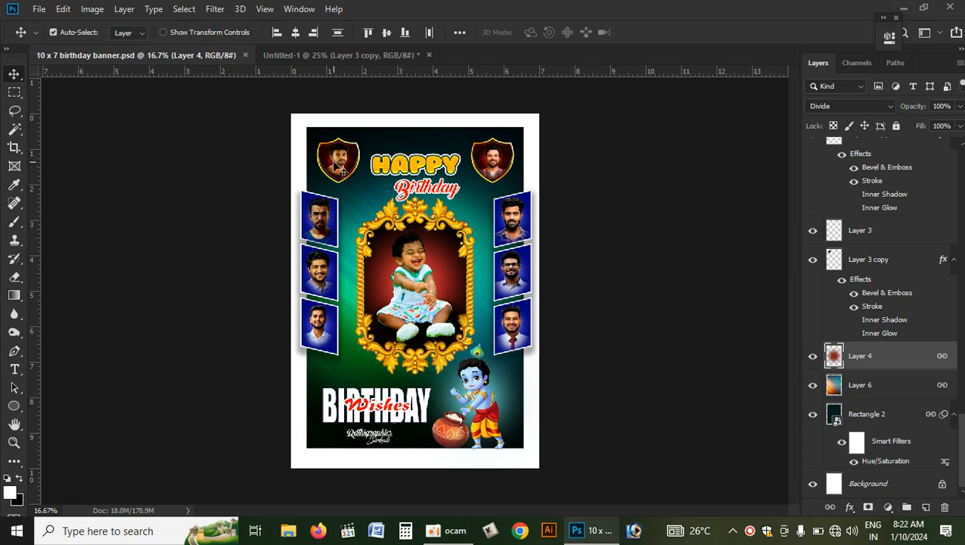
Try moving the banner's linked background layers toward the upper right and undo the move
{"action": "left_click_drag", "start_coordinate": [345, 150], "coordinate": [348, 164]}
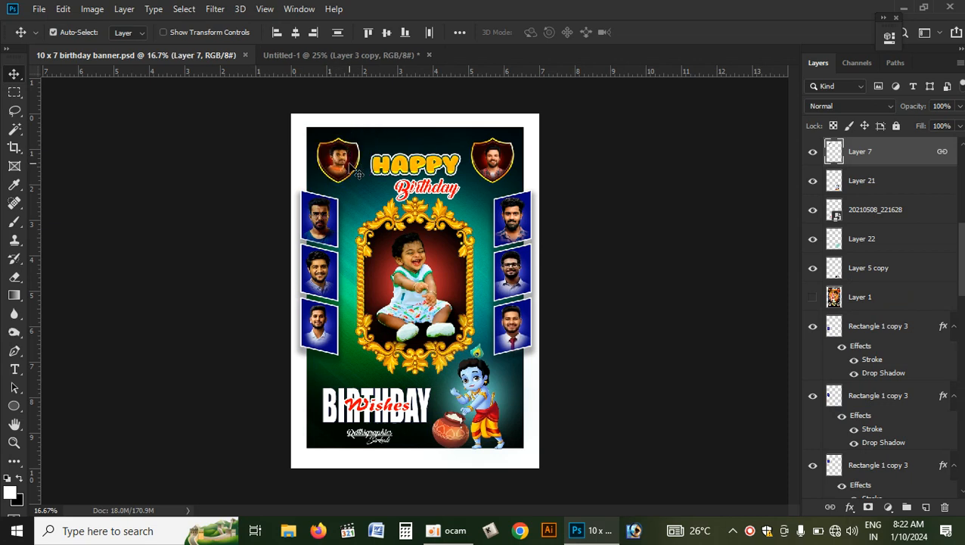
{"action": "left_click_drag", "start_coordinate": [426, 141], "coordinate": [447, 136]}
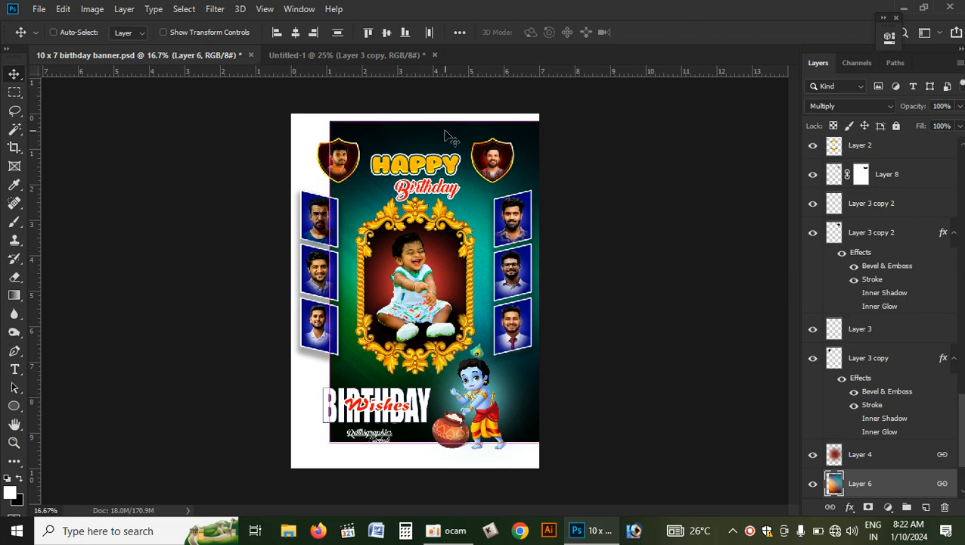
{"action": "key", "text": "ctrl+z"}
Copy the banner's linked background layers into Untitled-1 and centre them on the page with an even white margin
{"action": "scroll", "coordinate": [832, 424], "scroll_direction": "down", "scroll_amount": 3}
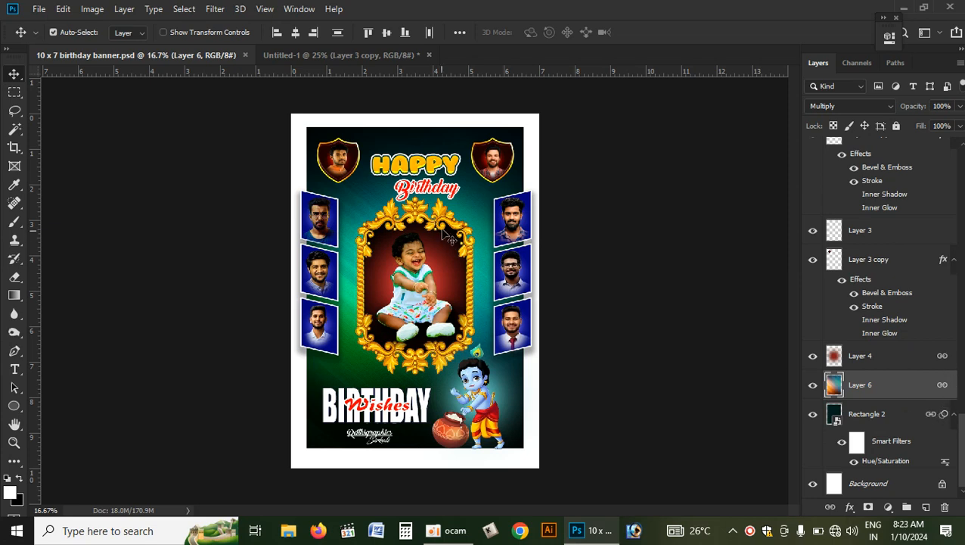
{"action": "left_click_drag", "start_coordinate": [412, 140], "coordinate": [363, 302]}
{"action": "key", "text": "ctrl+0"}
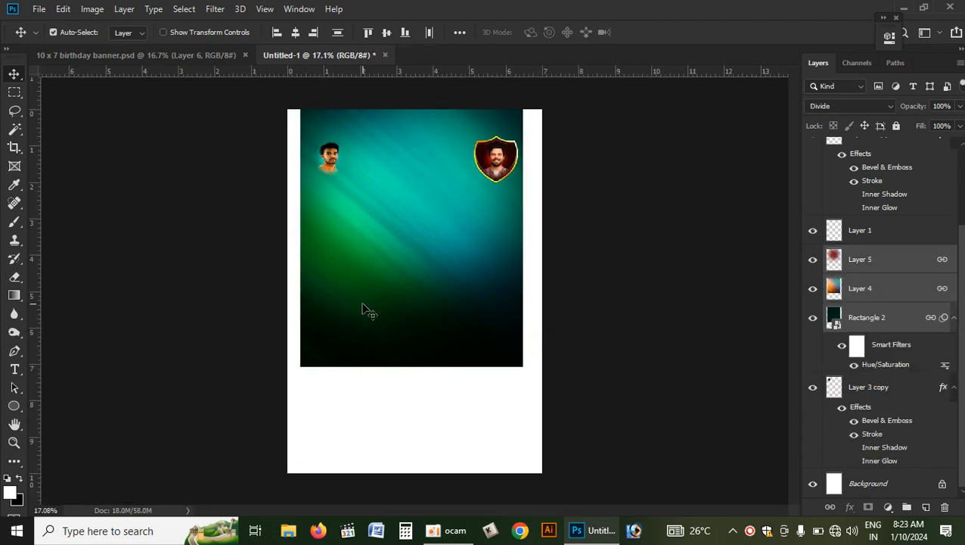
{"action": "left_click_drag", "start_coordinate": [406, 236], "coordinate": [412, 323]}
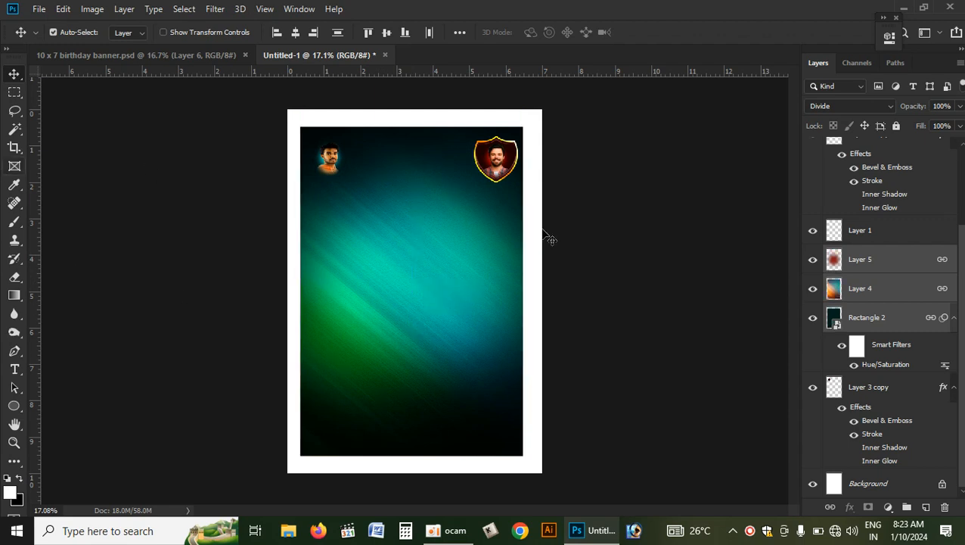
{"action": "left_click_drag", "start_coordinate": [412, 246], "coordinate": [412, 246]}
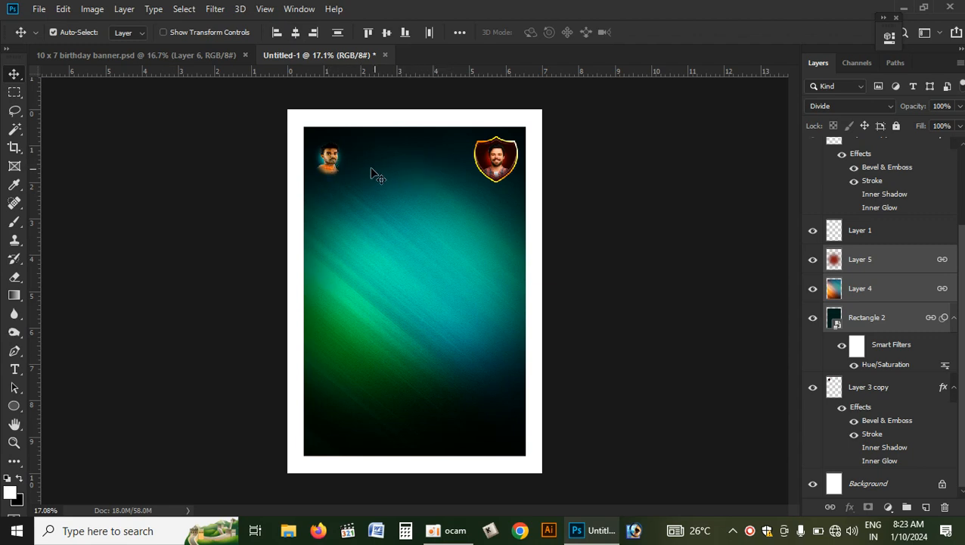
Move Layer 2, the right shield's portrait, above Layer 3 in the layer stack
{"action": "left_click", "coordinate": [330, 157]}
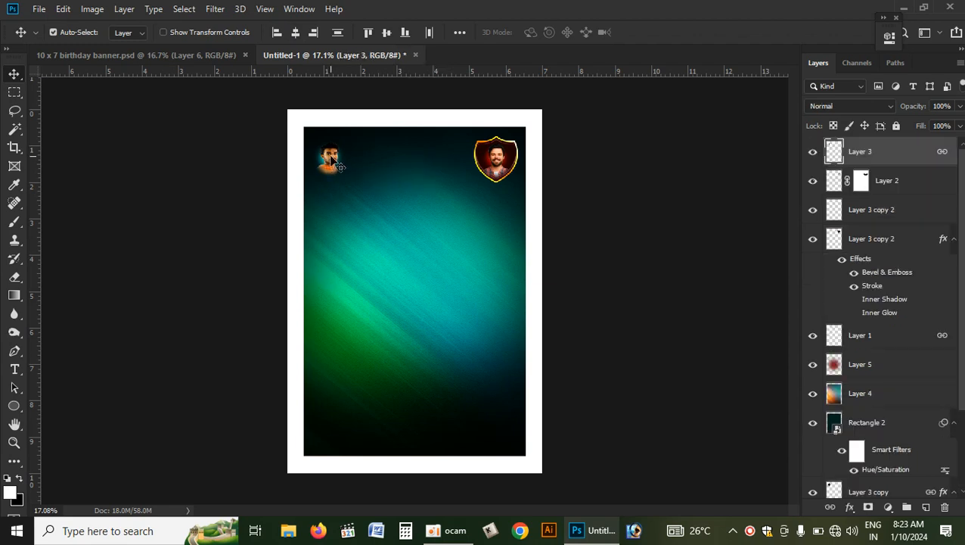
{"action": "left_click", "coordinate": [905, 190]}
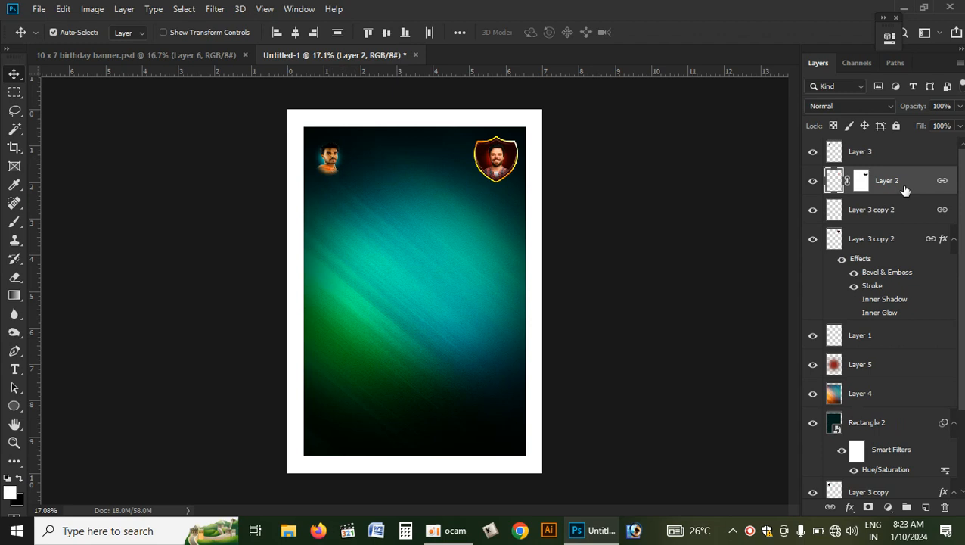
{"action": "key", "text": "ctrl+bracketright"}
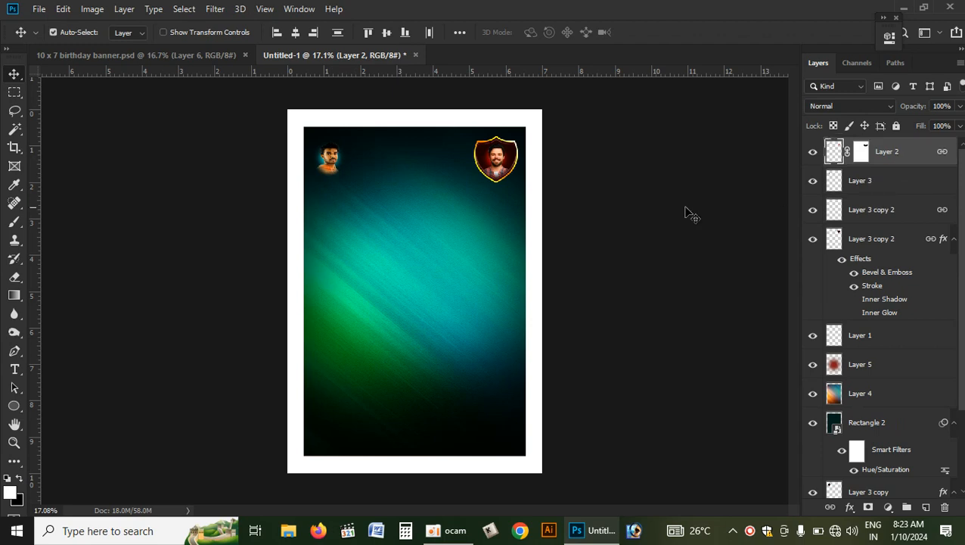
Move Layer 3 copy, the left shield, up the layer stack to sit directly below the styled Layer 3 copy 2
{"action": "left_click", "coordinate": [476, 257]}
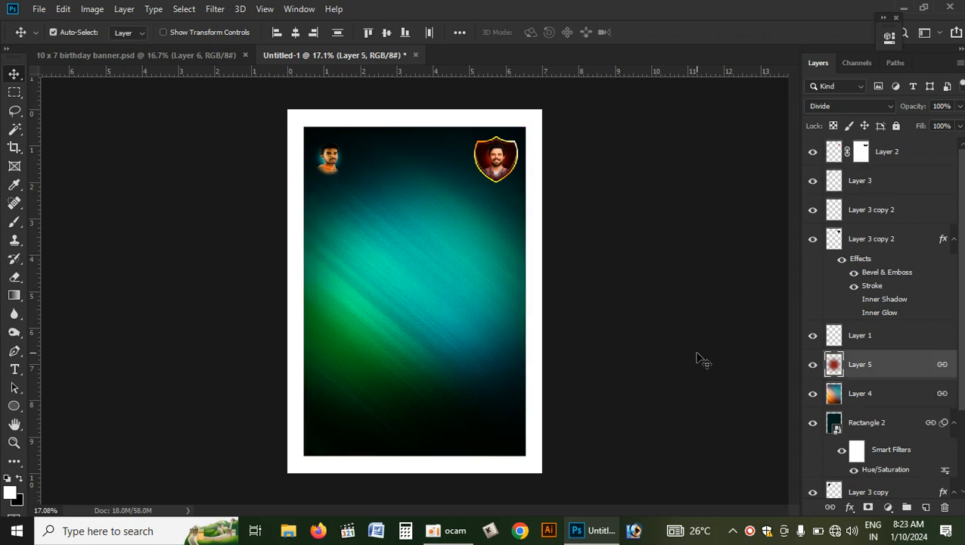
{"action": "scroll", "coordinate": [870, 419], "scroll_direction": "down", "scroll_amount": 1}
{"action": "scroll", "coordinate": [870, 419], "scroll_direction": "down", "scroll_amount": 3}
{"action": "left_click", "coordinate": [900, 399]}
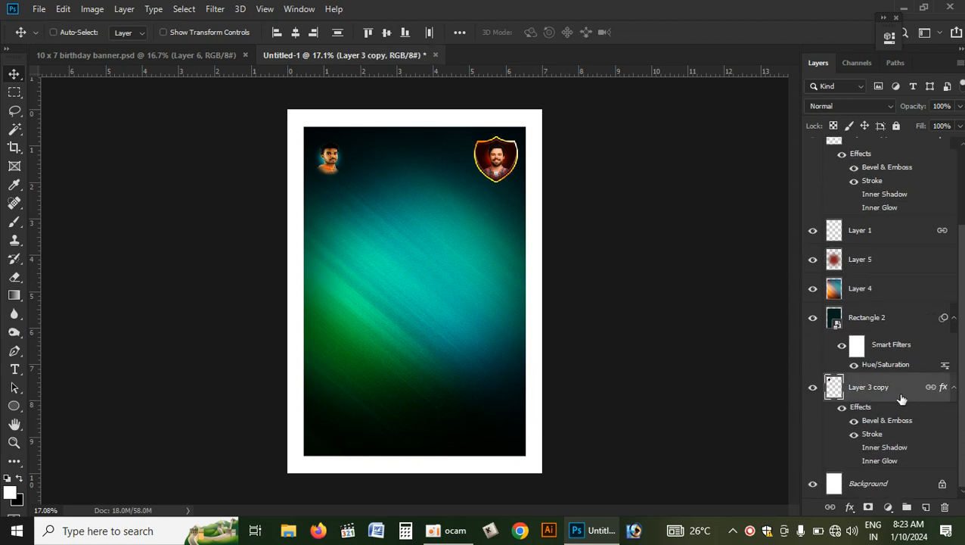
{"action": "key", "text": "ctrl+shift+bracketright"}
{"action": "key", "text": "ctrl+bracketleft"}
{"action": "key", "text": "ctrl+bracketleft"}
{"action": "key", "text": "ctrl+bracketleft"}
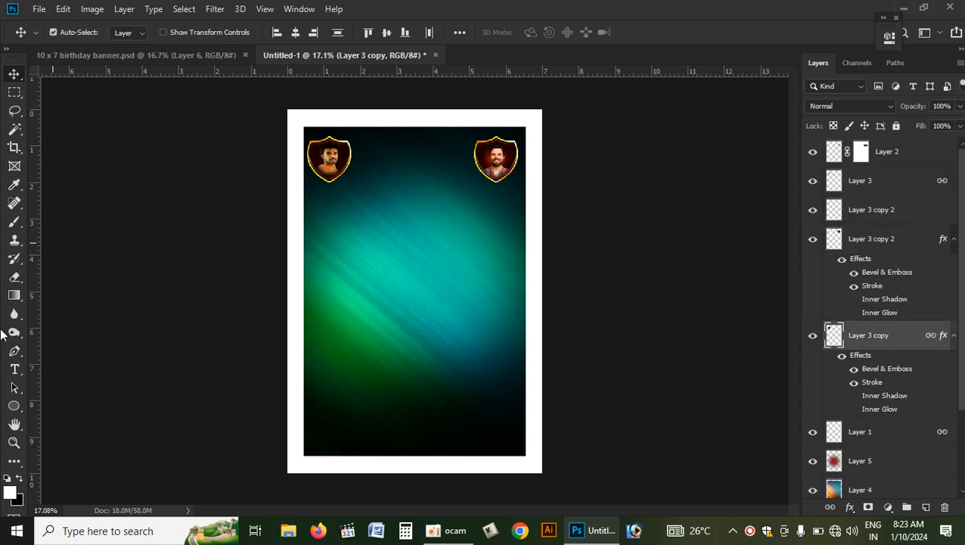
Link the HAPPY and Birthday text layers in 10 x 7 birthday banner.psd
{"action": "left_click", "coordinate": [160, 53]}
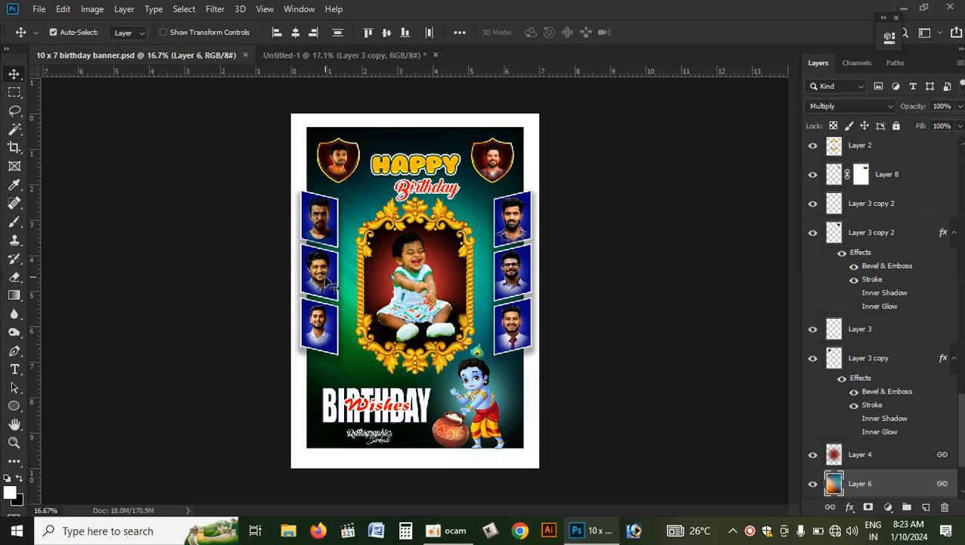
{"action": "scroll", "coordinate": [429, 220], "scroll_direction": "up", "scroll_amount": 6}
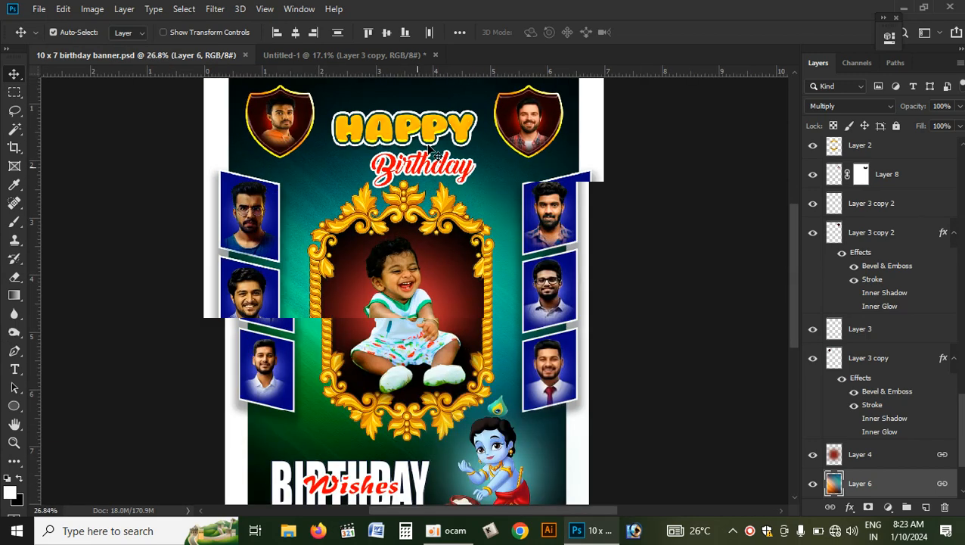
{"action": "scroll", "coordinate": [428, 149], "scroll_direction": "up", "scroll_amount": 4}
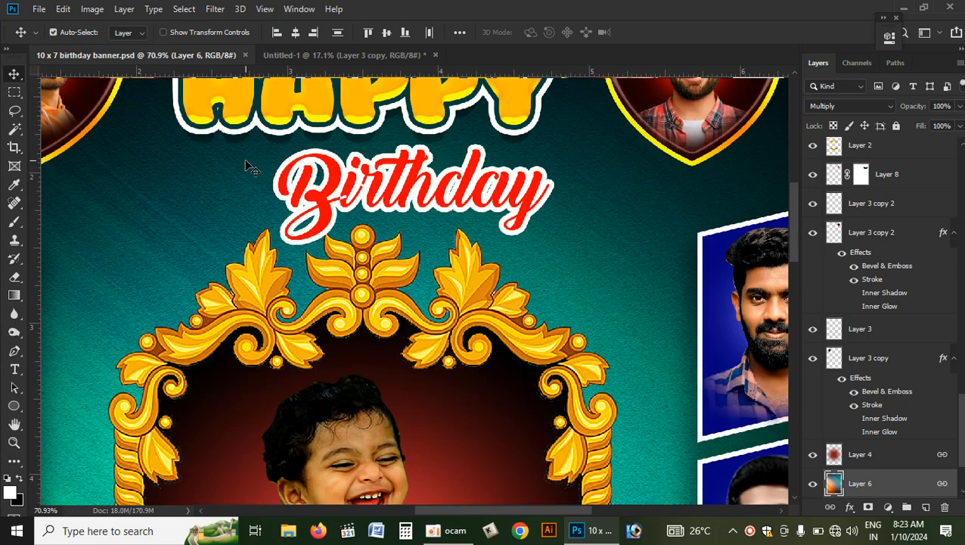
{"action": "scroll", "coordinate": [378, 162], "scroll_direction": "up", "scroll_amount": 2}
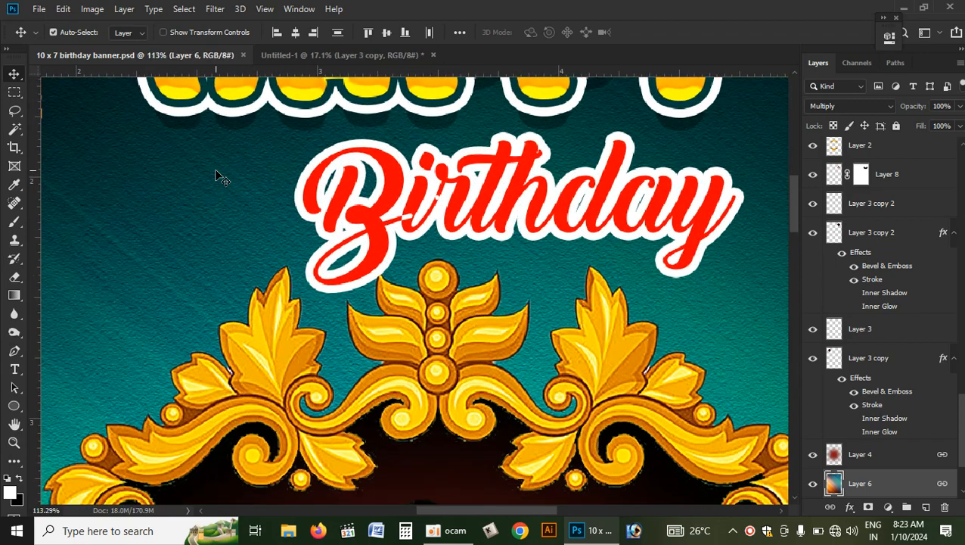
{"action": "scroll", "coordinate": [370, 220], "scroll_direction": "up", "scroll_amount": 4}
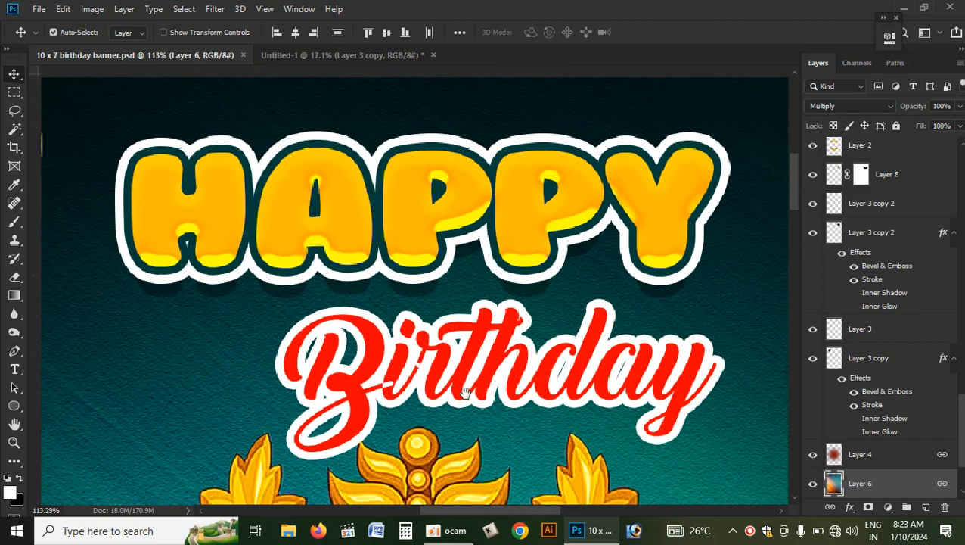
{"action": "left_click_drag", "start_coordinate": [344, 200], "coordinate": [370, 185]}
{"action": "key", "text": "ctrl+z"}
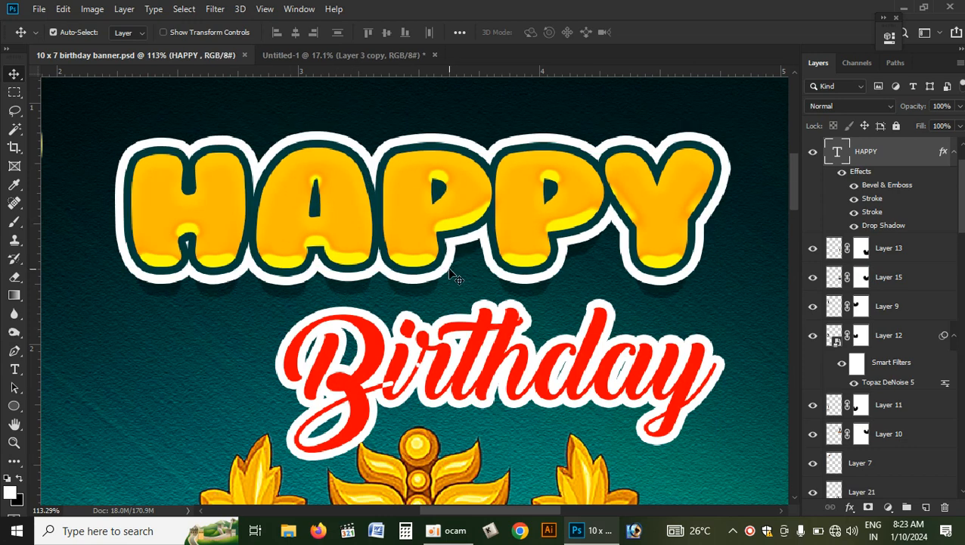
{"action": "right_click", "coordinate": [478, 344]}
{"action": "left_click", "coordinate": [498, 353], "text": "shift"}
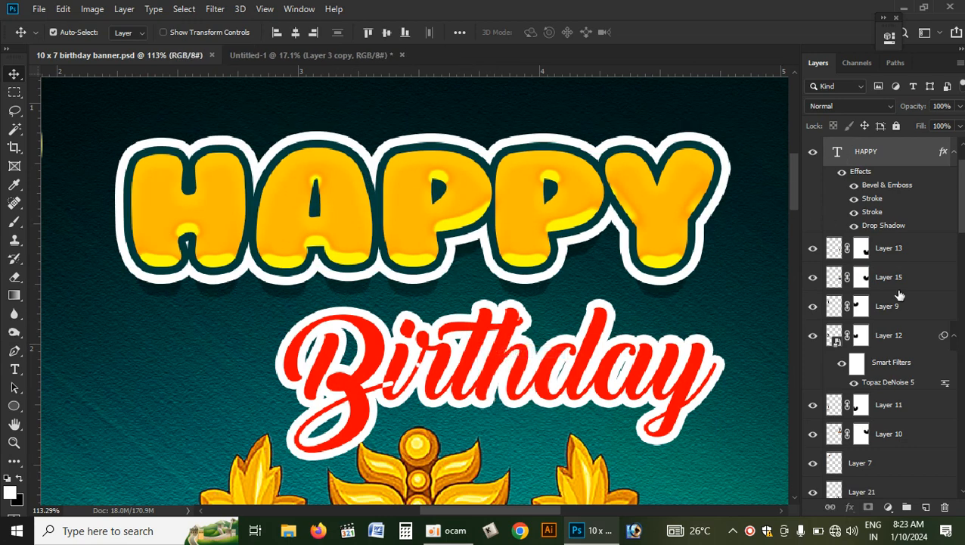
{"action": "left_click", "coordinate": [830, 507]}
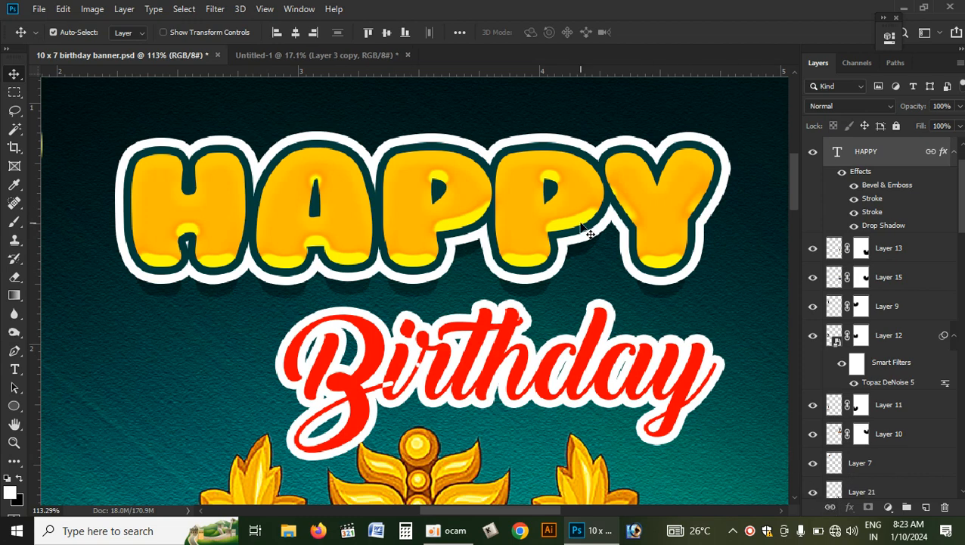
Copy the linked HAPPY Birthday heading into Untitled-1 between the two shields and shift the left shield slightly right
{"action": "mouse_move", "coordinate": [428, 184]}
{"action": "left_mouse_down"}
{"action": "mouse_move", "coordinate": [339, 58]}
{"action": "mouse_move", "coordinate": [363, 162]}
{"action": "mouse_move", "coordinate": [423, 166]}
{"action": "left_mouse_up"}
{"action": "left_click_drag", "start_coordinate": [421, 166], "coordinate": [418, 166]}
{"action": "left_click_drag", "start_coordinate": [338, 161], "coordinate": [344, 158]}
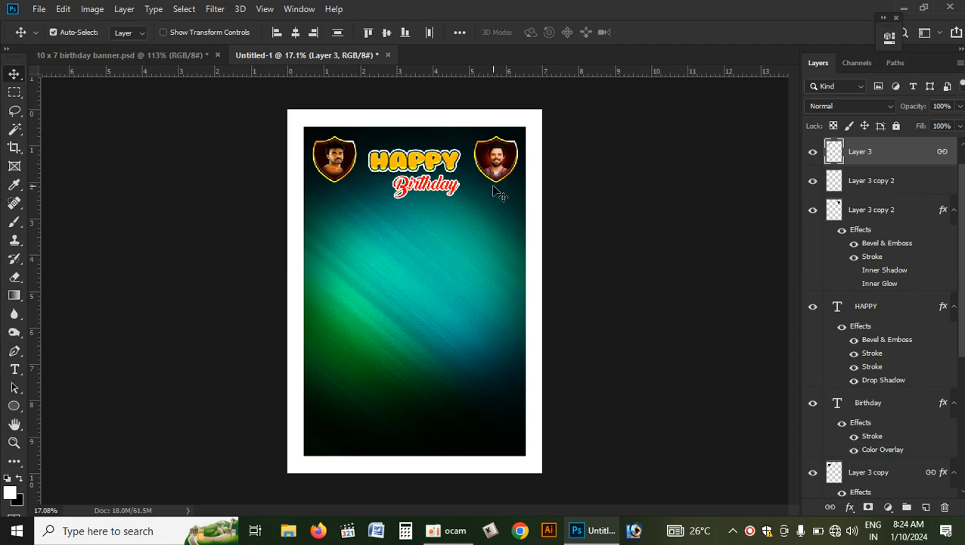
Examine the upper-left slanted blue photo frame in 10 x 7 birthday banner.psd
{"action": "left_click", "coordinate": [98, 56]}
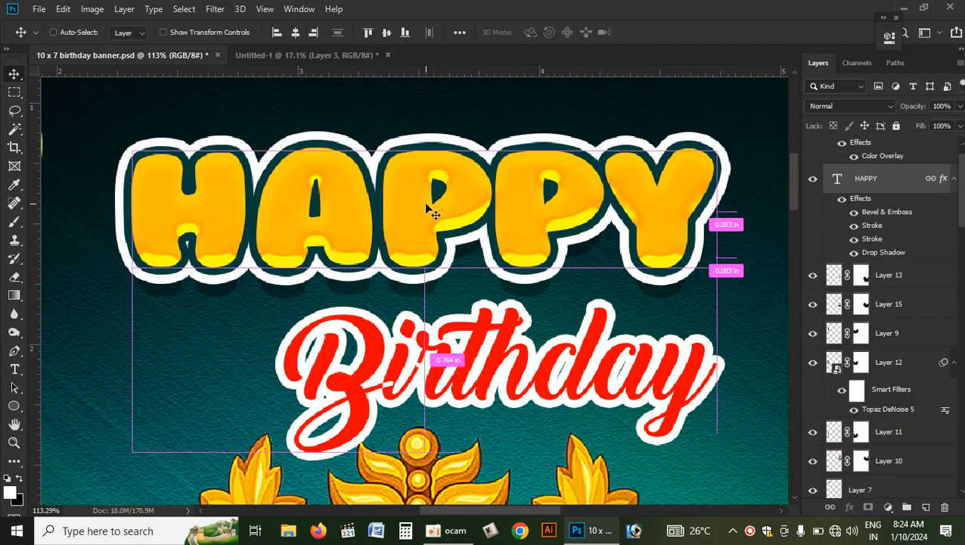
{"action": "key", "text": "ctrl+0"}
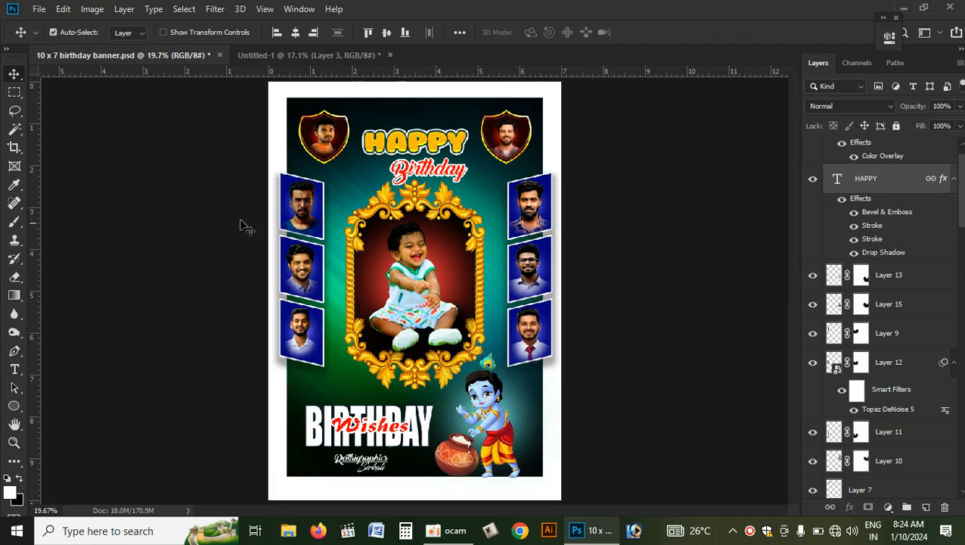
{"action": "left_click", "coordinate": [321, 203]}
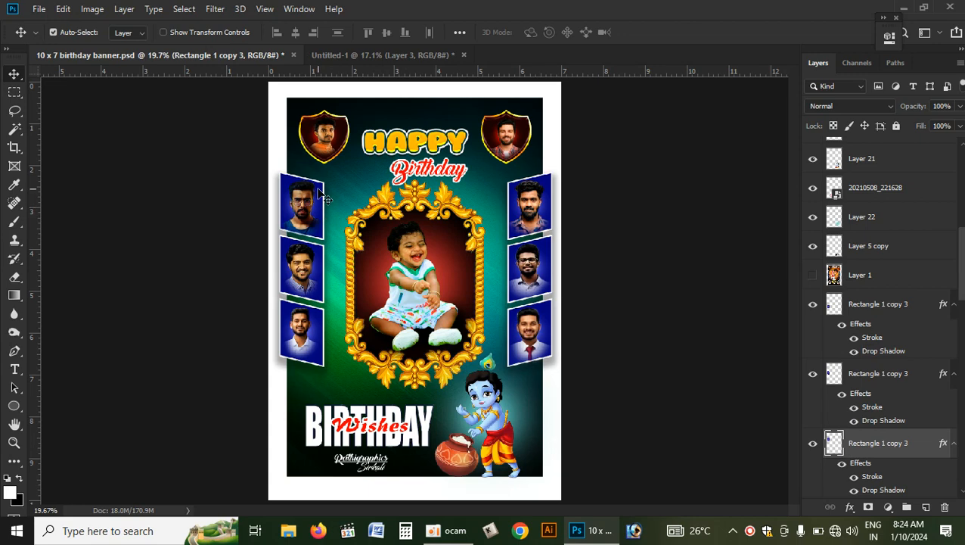
Draw a rectangle shape about 351 x 473 px below the right shield in Untitled-1
{"action": "left_click", "coordinate": [369, 56]}
{"action": "scroll", "coordinate": [448, 244], "scroll_direction": "up", "scroll_amount": 1}
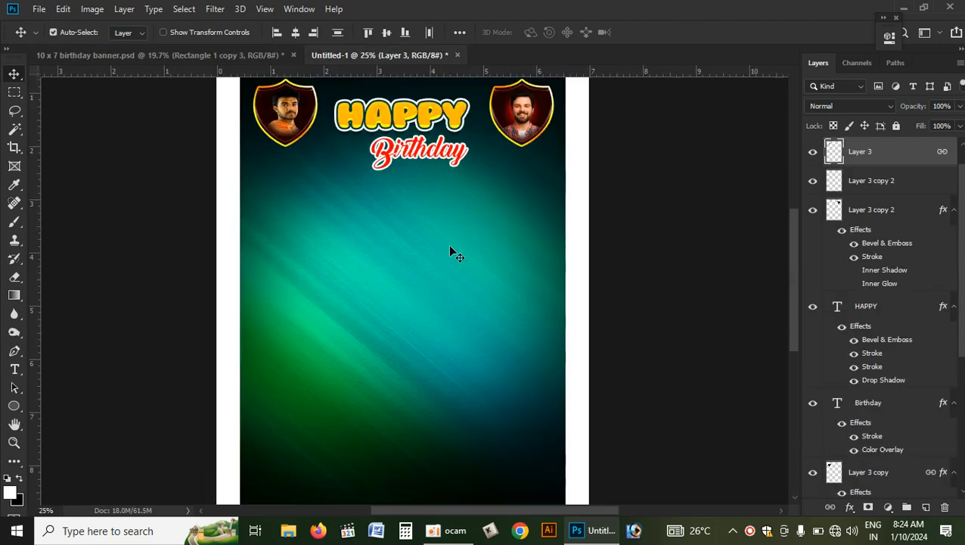
{"action": "scroll", "coordinate": [159, 279], "scroll_direction": "up", "scroll_amount": 1}
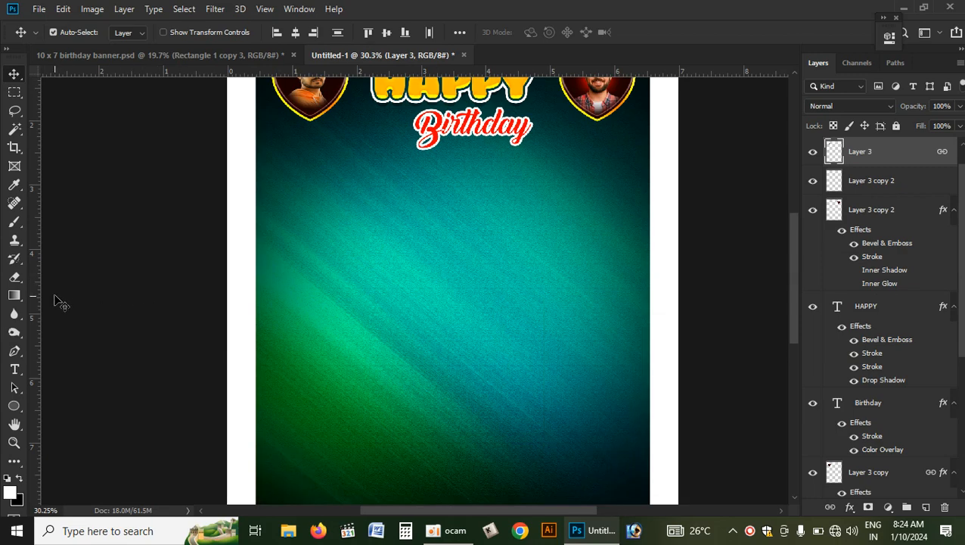
{"action": "key", "text": "u"}
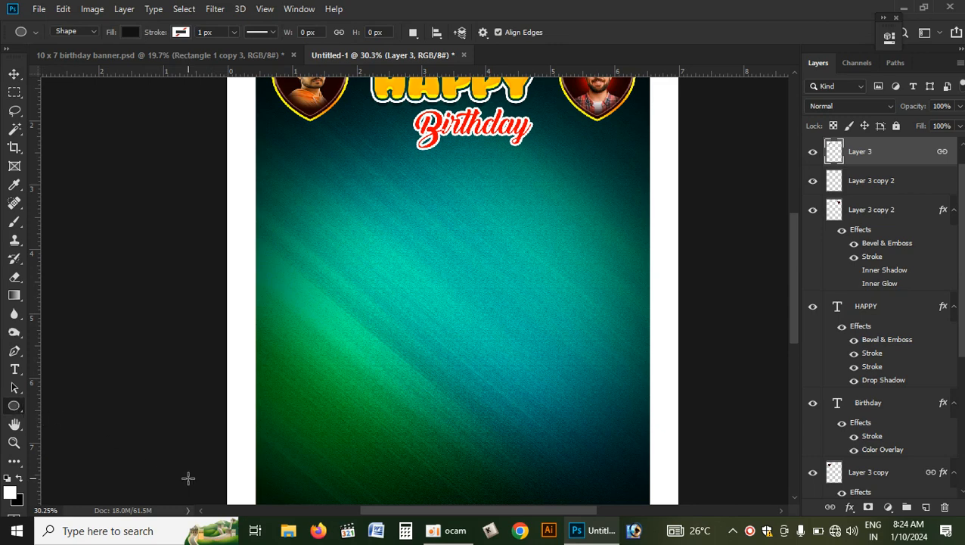
{"action": "key", "text": "shift+u"}
{"action": "key", "text": "shift+u"}
{"action": "left_click_drag", "start_coordinate": [560, 211], "coordinate": [636, 312]}
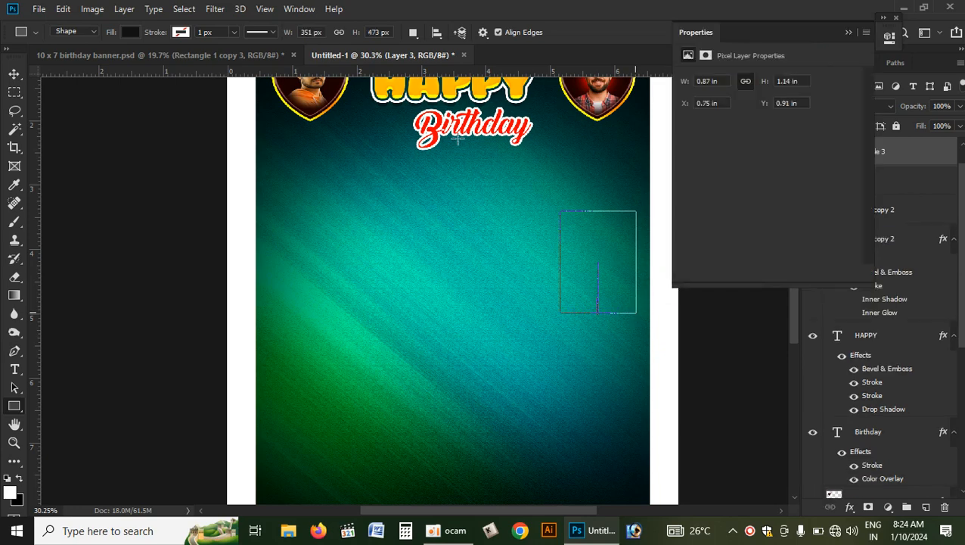
{"action": "left_click", "coordinate": [891, 35]}
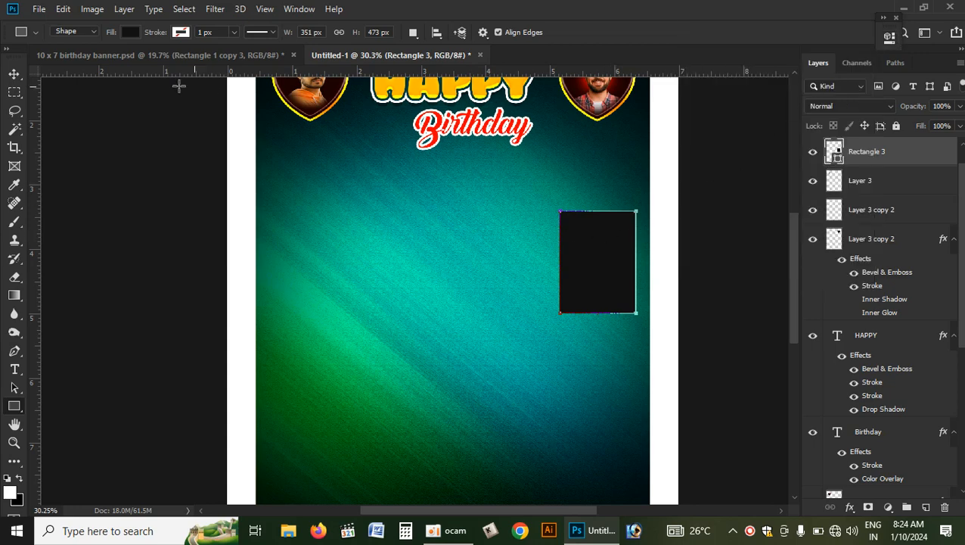
Fill the new rectangle with solid blue and dismiss the Create Rectangle dialog
{"action": "left_click", "coordinate": [130, 32]}
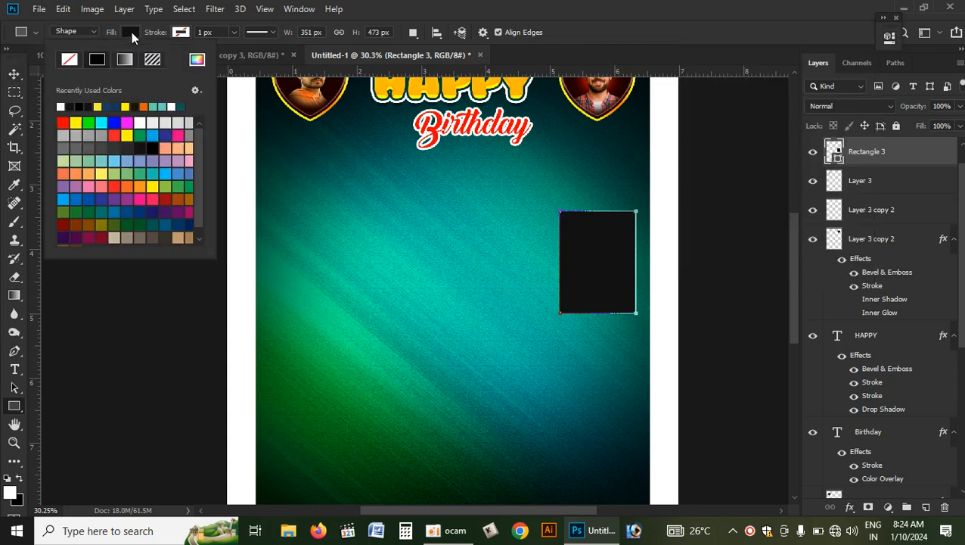
{"action": "left_click", "coordinate": [115, 122]}
{"action": "left_click", "coordinate": [124, 288]}
{"action": "left_click", "coordinate": [123, 292]}
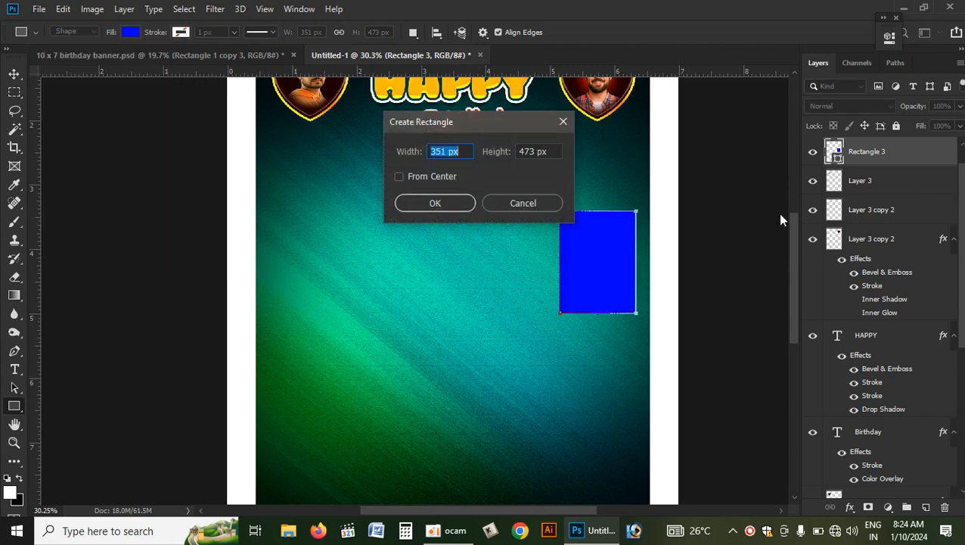
{"action": "left_click", "coordinate": [514, 204]}
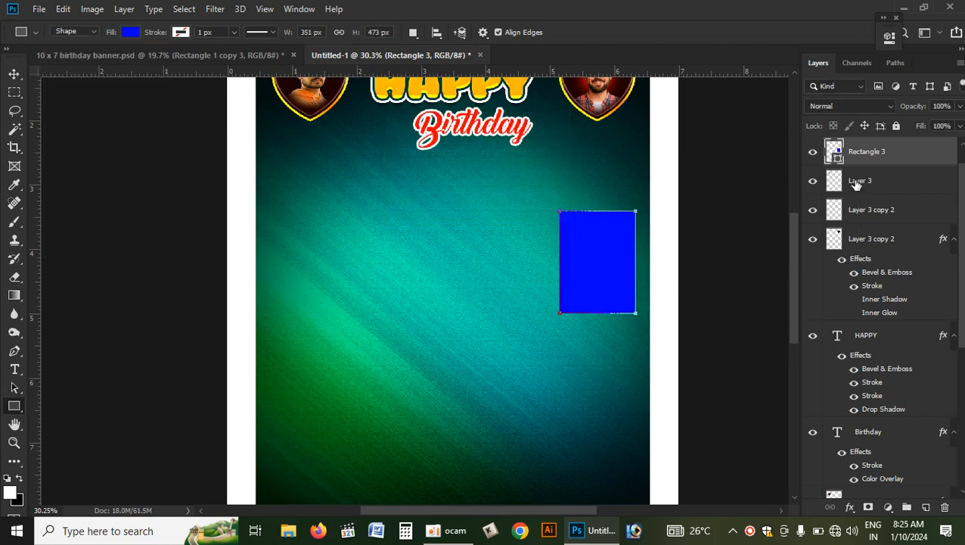
Load the blue rectangle's outline as a selection and rasterize its shape layer
{"action": "left_click", "coordinate": [834, 155], "text": "ctrl"}
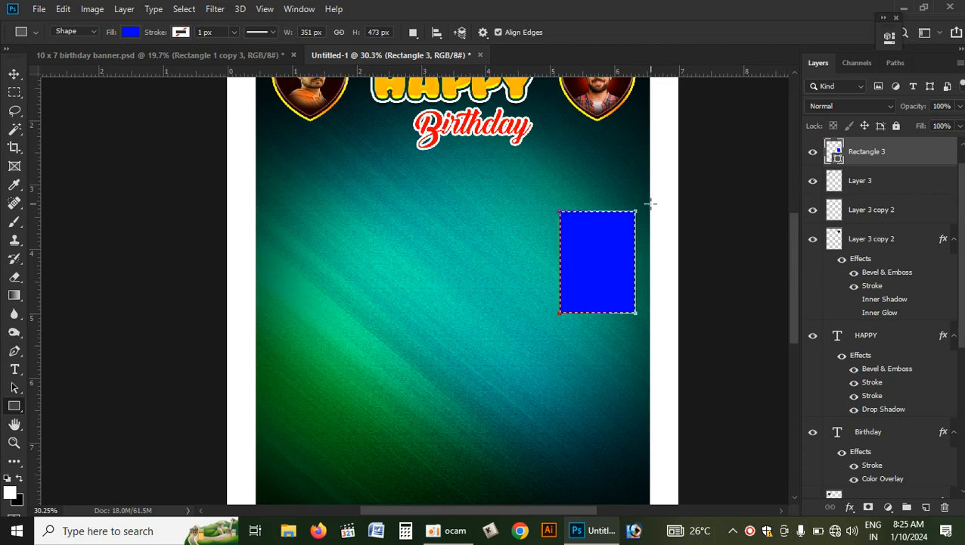
{"action": "key", "text": "o"}
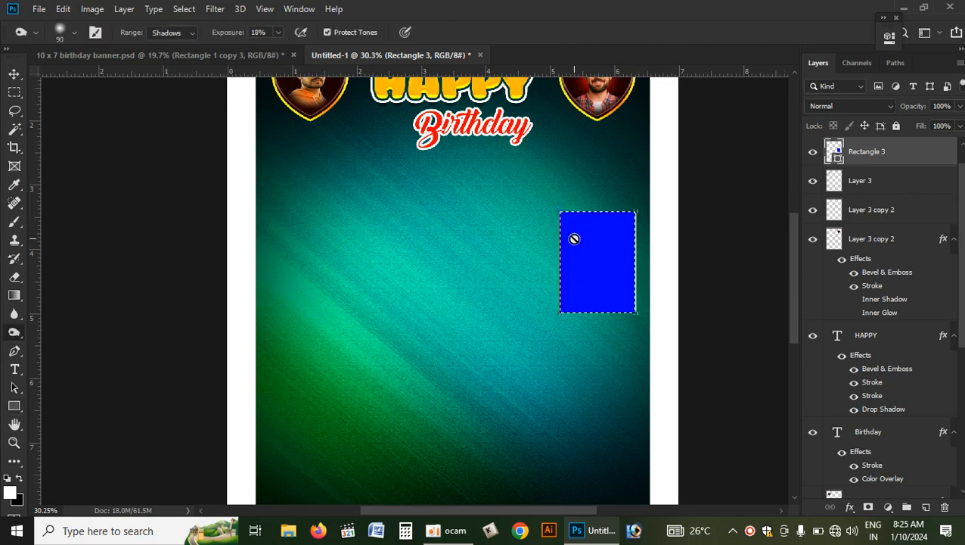
{"action": "left_click", "coordinate": [593, 256]}
{"action": "key", "text": "Return"}
{"action": "key", "text": "bracketright"}
{"action": "key", "text": "bracketright"}
{"action": "key", "text": "bracketright"}
{"action": "key", "text": "bracketright"}
{"action": "key", "text": "bracketright"}
{"action": "key", "text": "bracketright"}
{"action": "key", "text": "bracketright"}
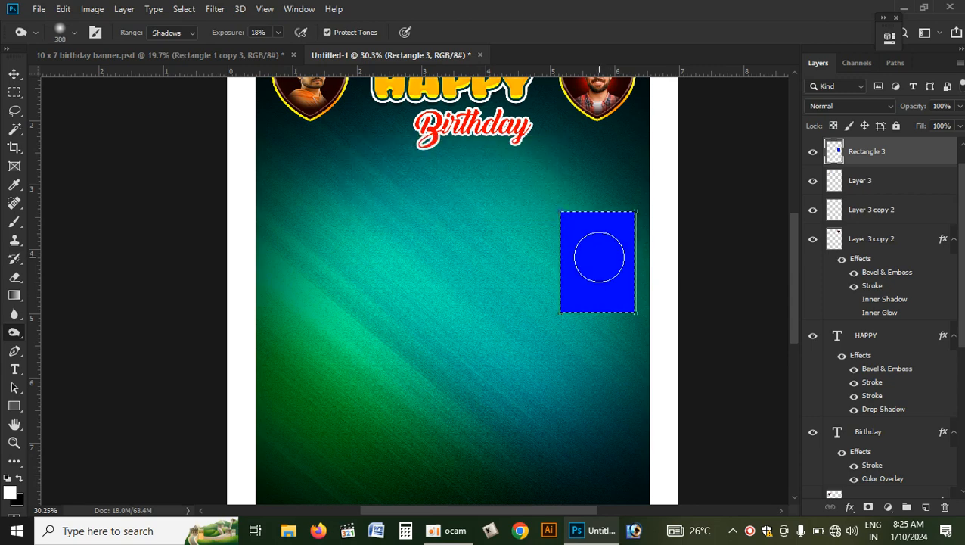
{"action": "key", "text": "bracketright"}
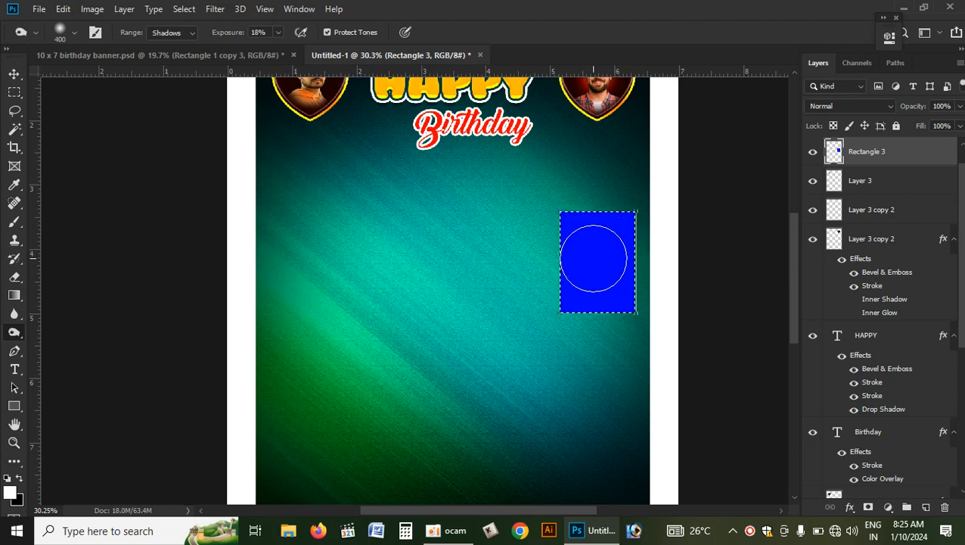
Paint a soft white glow in the centre of the blue rectangle with a 400 px brush and clear the selection
{"action": "key", "text": "b"}
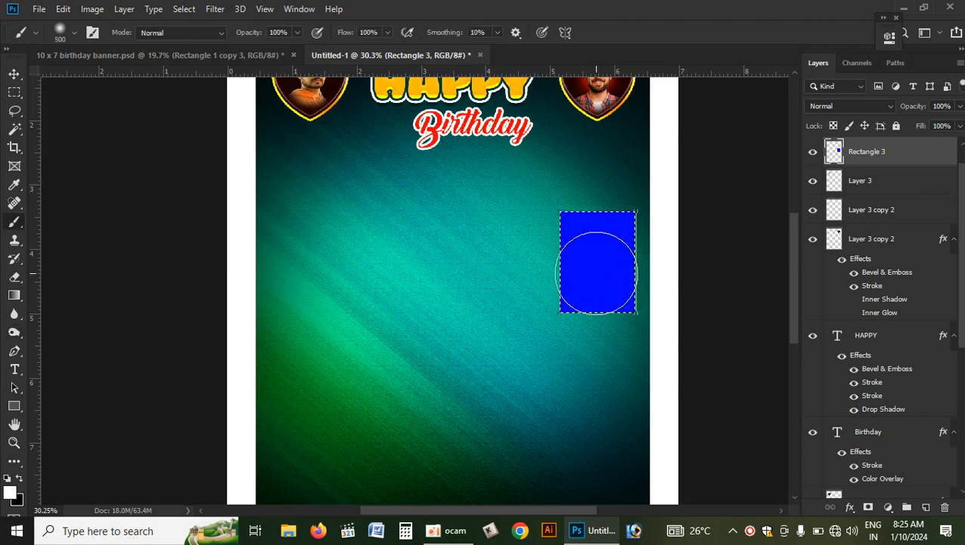
{"action": "key", "text": "bracketleft"}
{"action": "left_click", "coordinate": [597, 262]}
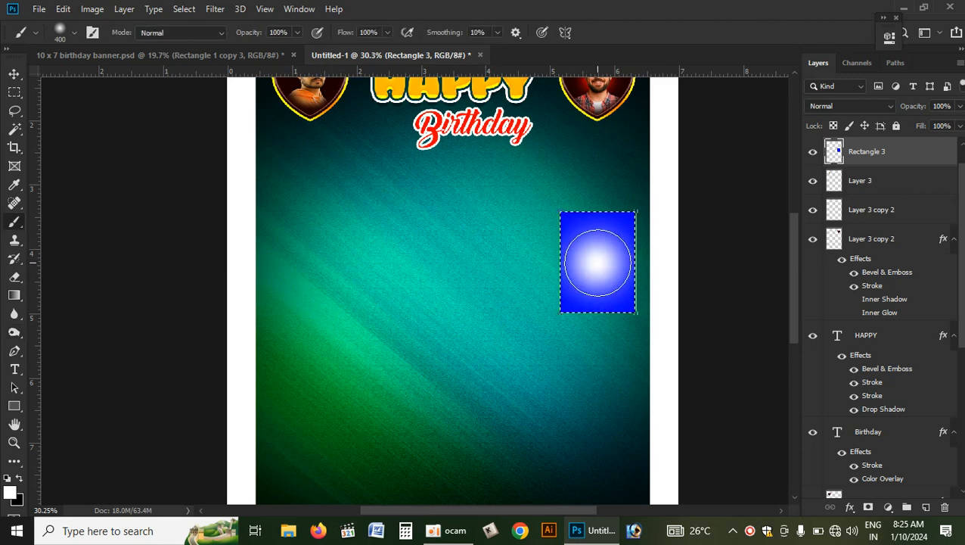
{"action": "left_click", "coordinate": [14, 74]}
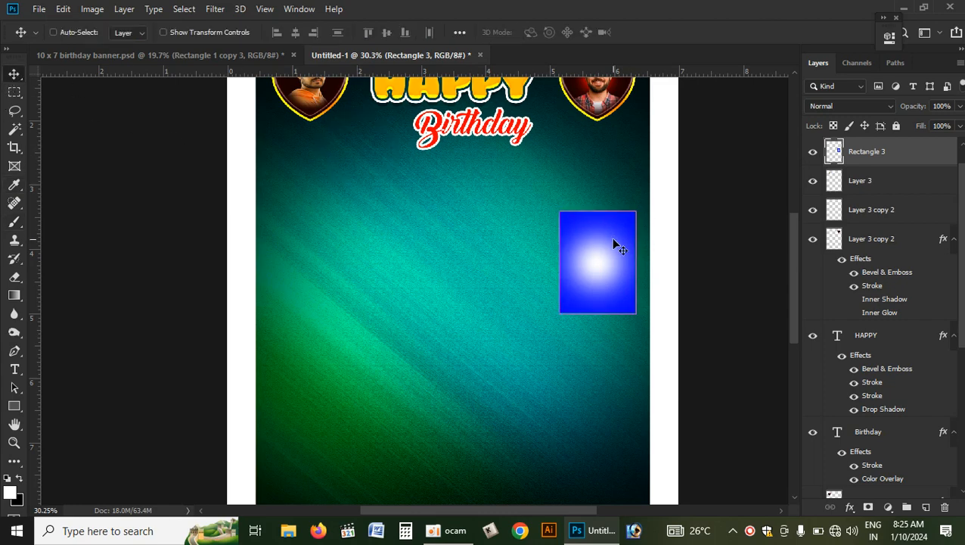
Skew the blue rectangle vertically so its right edge slants upward
{"action": "key", "text": "ctrl+t"}
{"action": "right_click", "coordinate": [614, 234]}
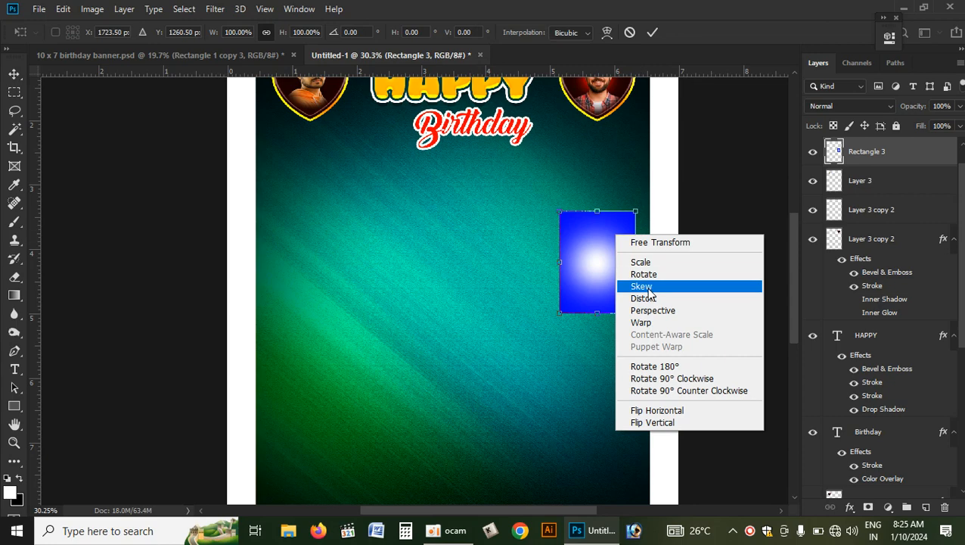
{"action": "left_click", "coordinate": [634, 266]}
{"action": "left_click_drag", "start_coordinate": [636, 263], "coordinate": [638, 246]}
{"action": "key", "text": "Return"}
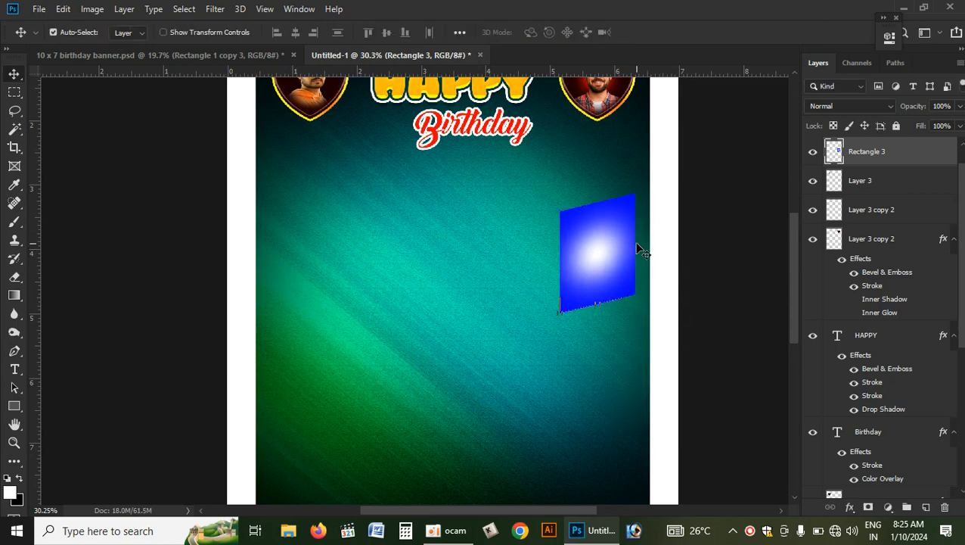
Give the skewed blue rectangle a white (ffffff) 17 px stroke positioned inside
{"action": "double_click", "coordinate": [899, 165]}
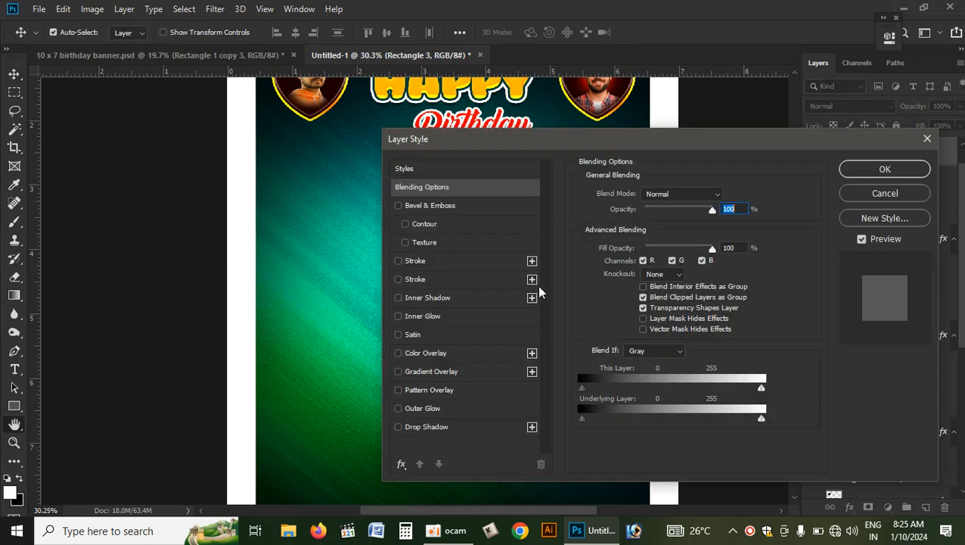
{"action": "left_click_drag", "start_coordinate": [568, 141], "coordinate": [284, 59]}
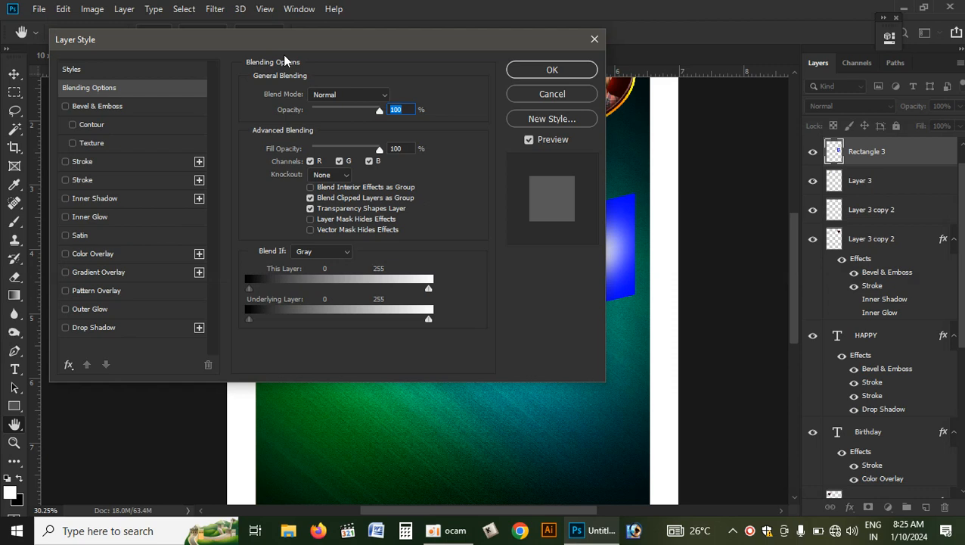
{"action": "left_click", "coordinate": [90, 163]}
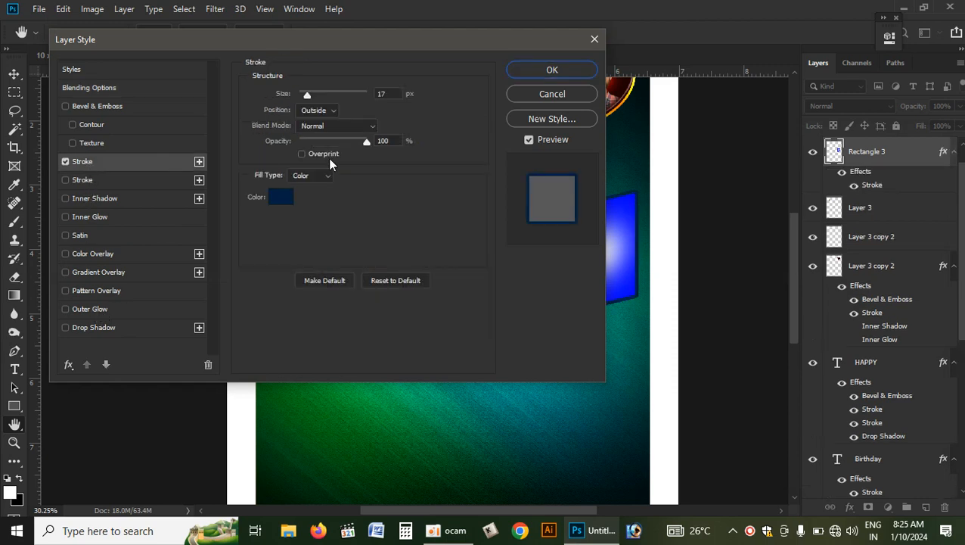
{"action": "left_click", "coordinate": [329, 111]}
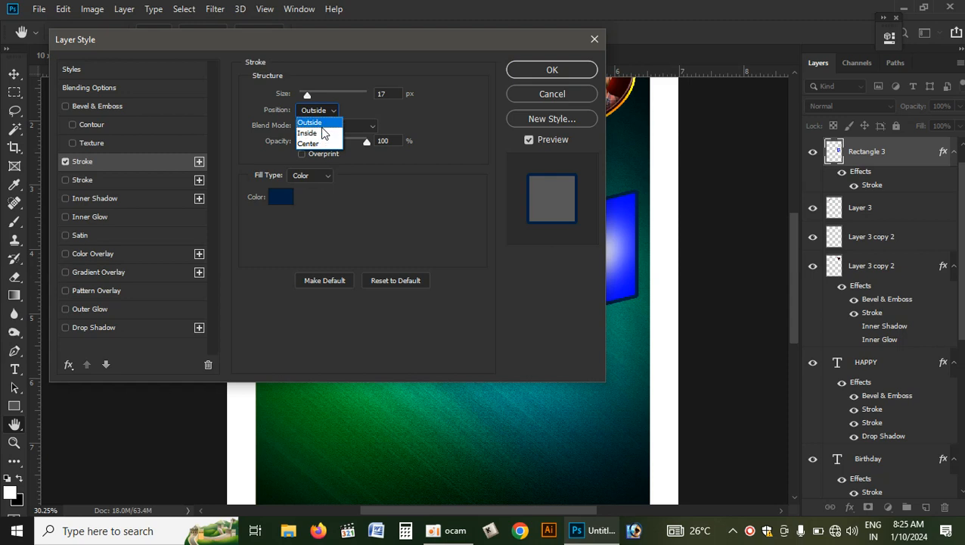
{"action": "left_click", "coordinate": [319, 133]}
{"action": "left_click", "coordinate": [285, 193]}
{"action": "type", "text": "ffffff"}
{"action": "left_click", "coordinate": [619, 94]}
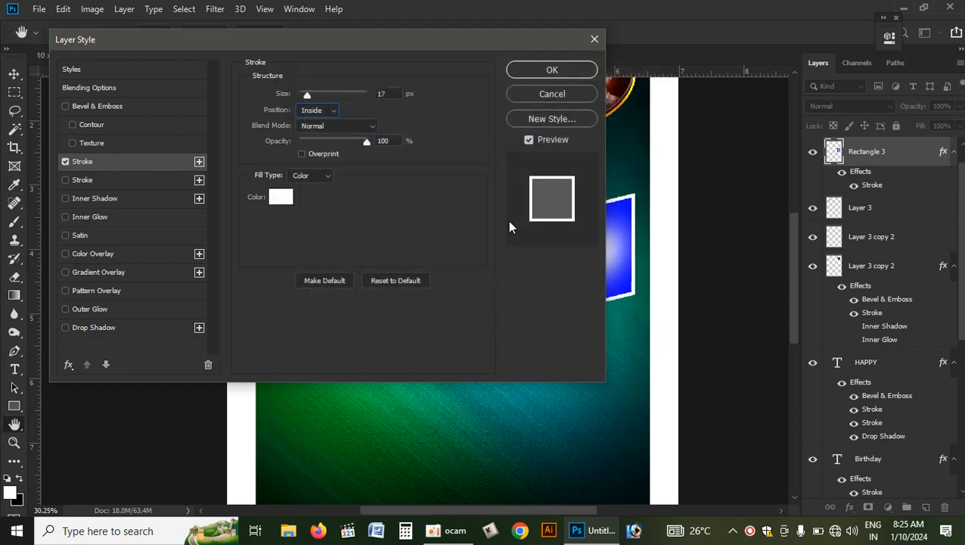
{"action": "left_click", "coordinate": [563, 74]}
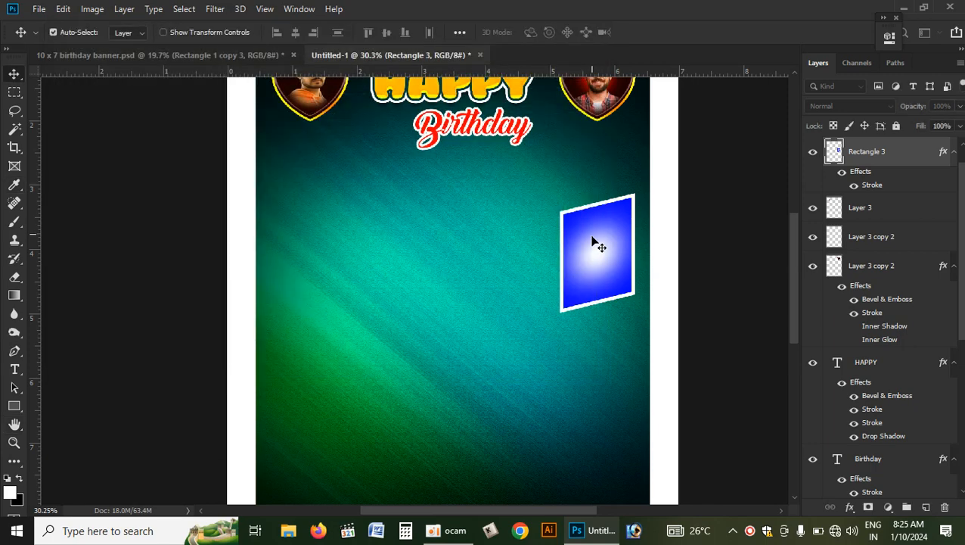
Move the blue frame across the banner's right edge and add a drop shadow with 35% opacity and 27 px distance to it
{"action": "left_click_drag", "start_coordinate": [597, 253], "coordinate": [629, 232]}
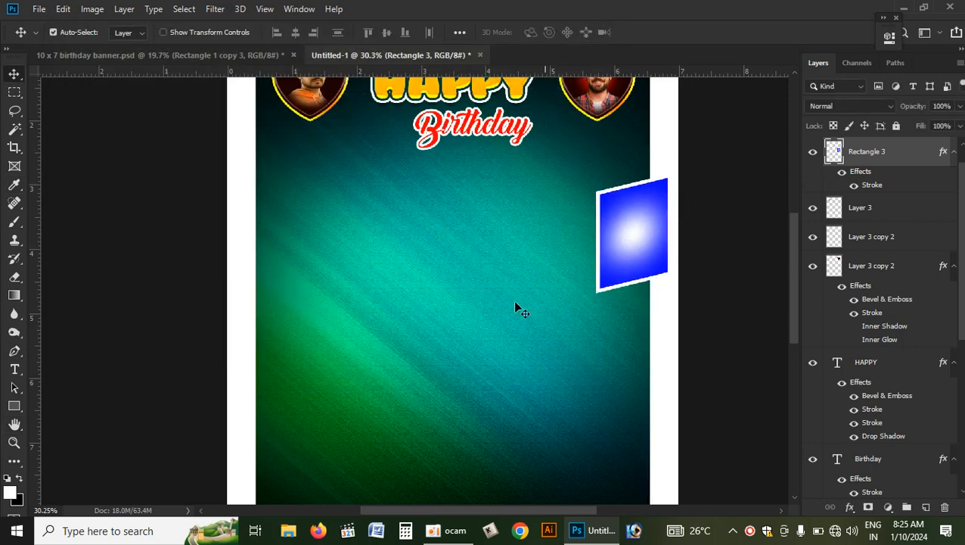
{"action": "double_click", "coordinate": [909, 152]}
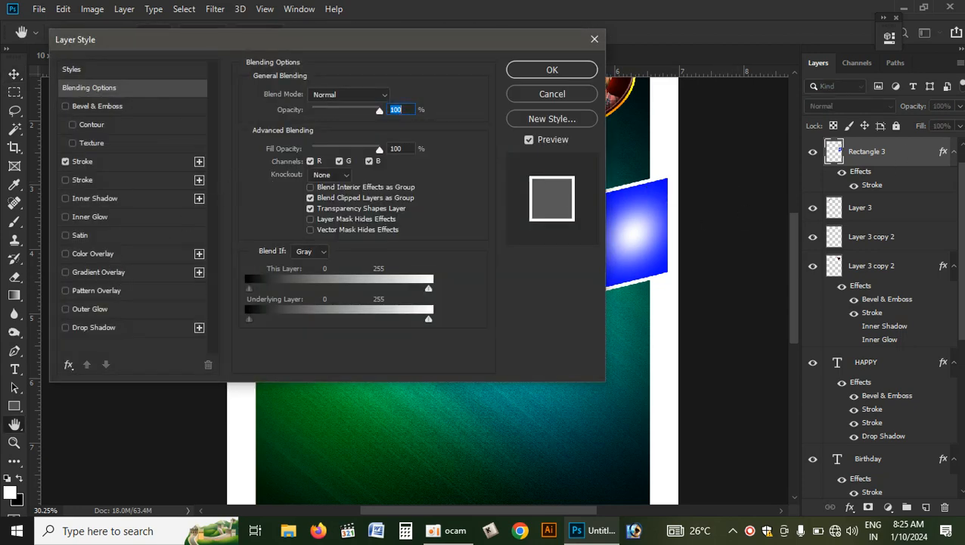
{"action": "left_click", "coordinate": [91, 328]}
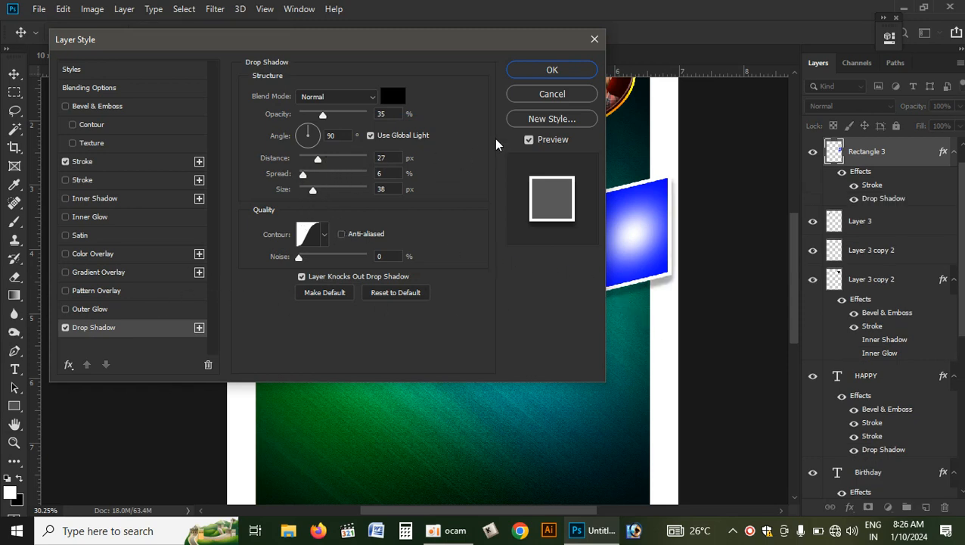
{"action": "left_click", "coordinate": [553, 69]}
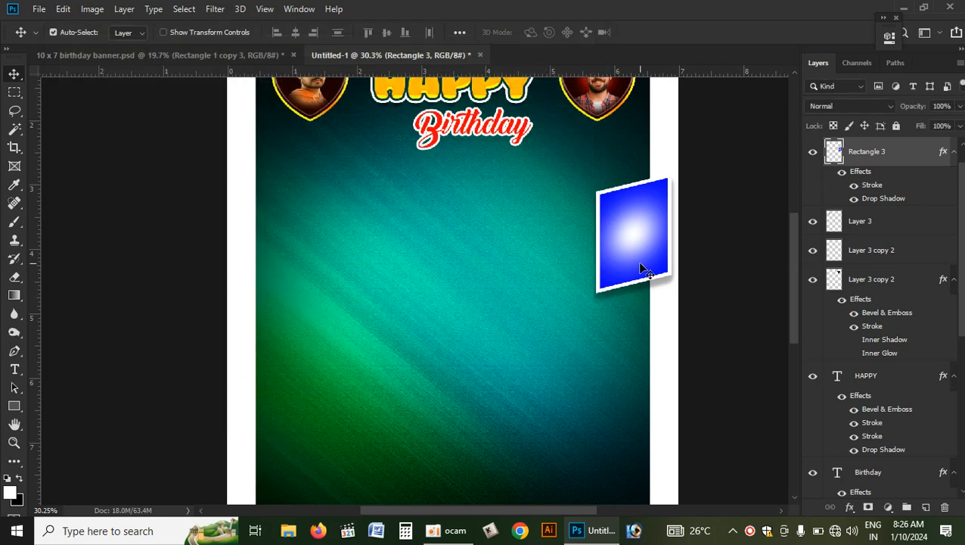
Duplicate the blue frame twice downward to stack three frames along the banner's right edge, and compare the layout with the reference PSD
{"action": "scroll", "coordinate": [657, 281], "scroll_direction": "down", "scroll_amount": 1}
{"action": "scroll", "coordinate": [651, 254], "scroll_direction": "down", "scroll_amount": 1}
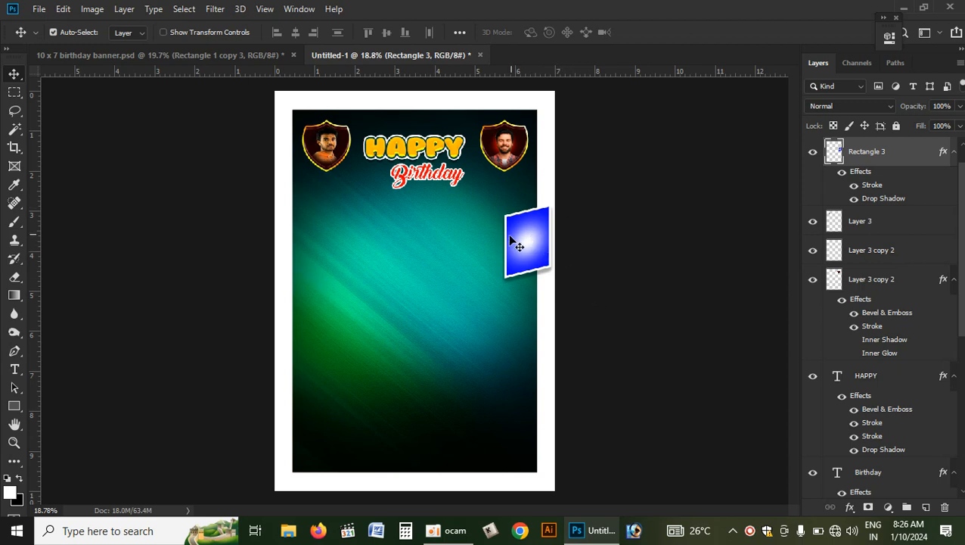
{"action": "left_click_drag", "start_coordinate": [527, 245], "coordinate": [528, 385]}
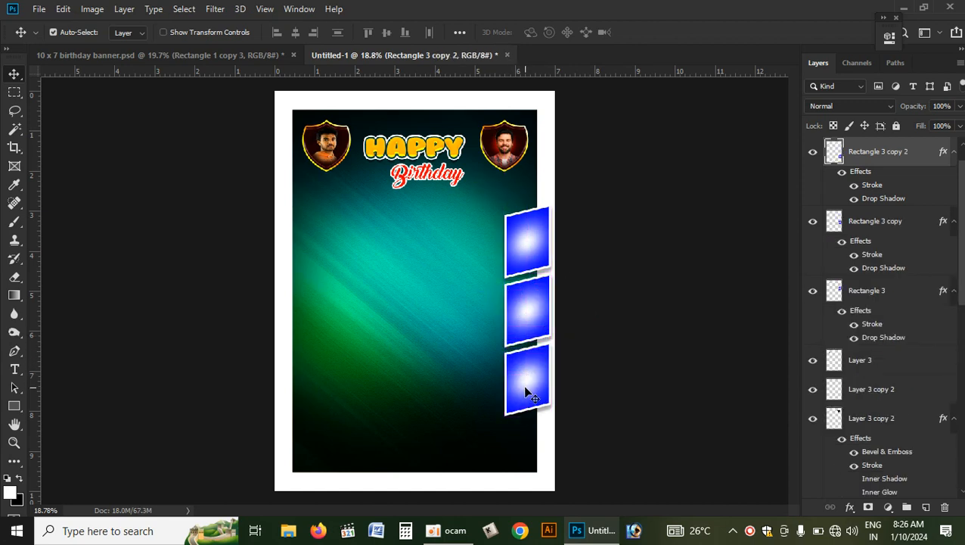
{"action": "left_click", "coordinate": [217, 56]}
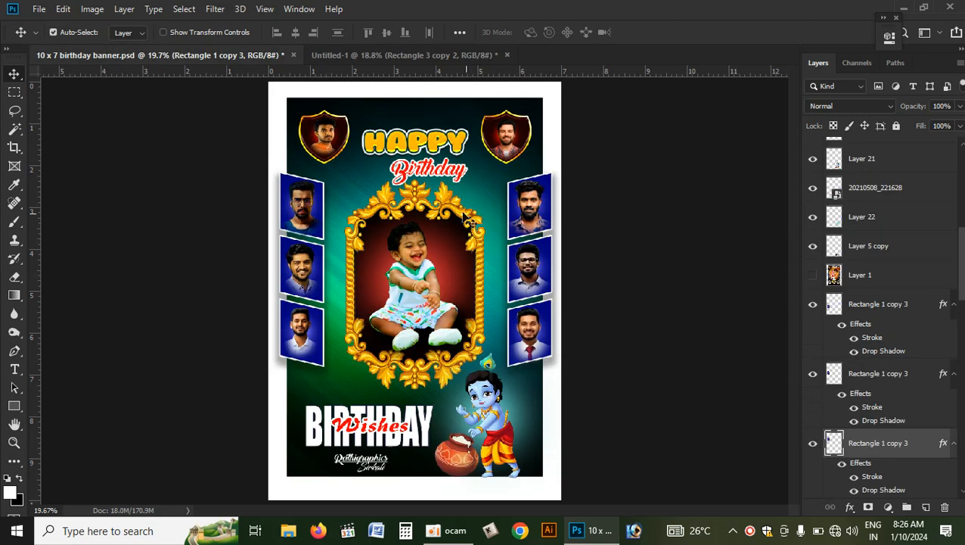
{"action": "left_click", "coordinate": [424, 53]}
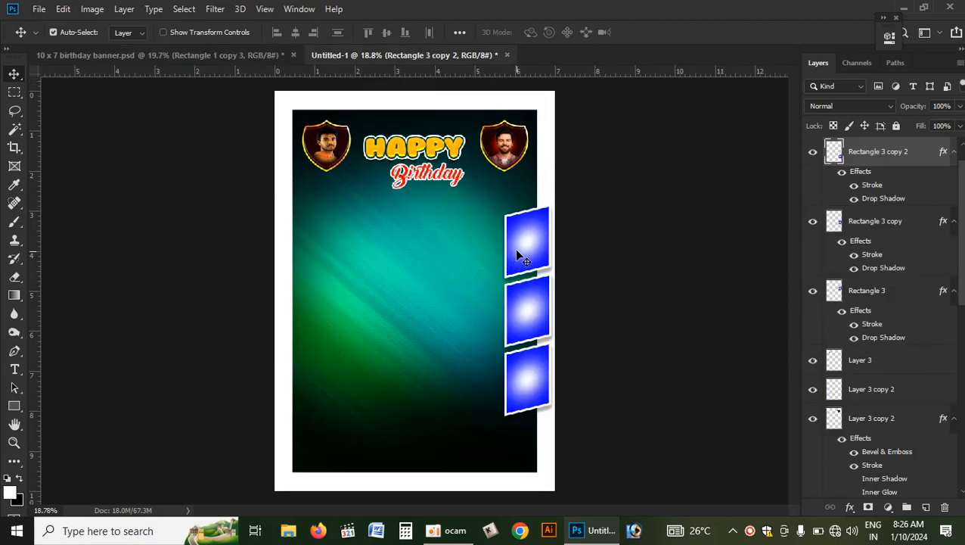
Link and slightly raise the three right-edge frames, and copy them to the banner's left edge flipped horizontally
{"action": "left_click", "coordinate": [527, 241]}
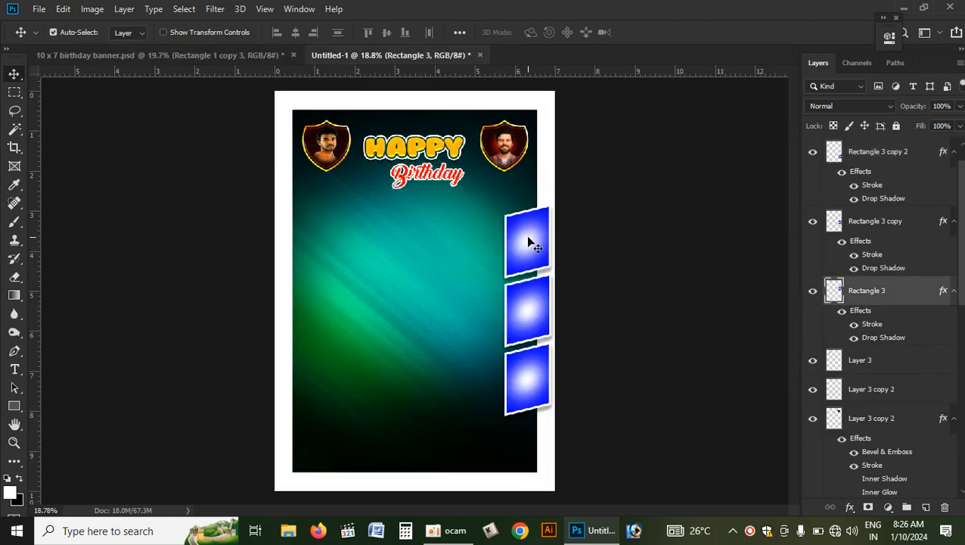
{"action": "left_click", "coordinate": [533, 322], "text": "shift"}
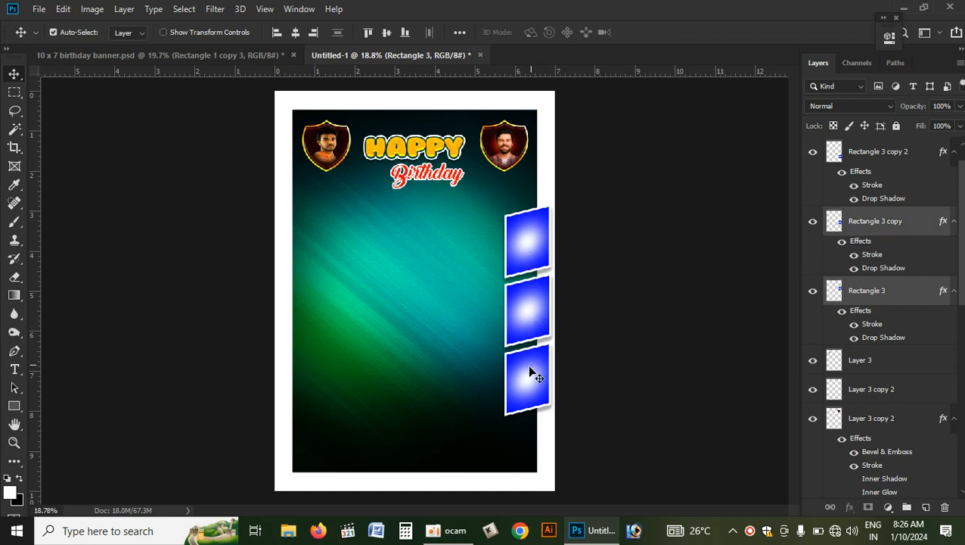
{"action": "left_click", "coordinate": [529, 373], "text": "shift"}
{"action": "left_click", "coordinate": [830, 507]}
{"action": "left_click_drag", "start_coordinate": [530, 242], "coordinate": [292, 223]}
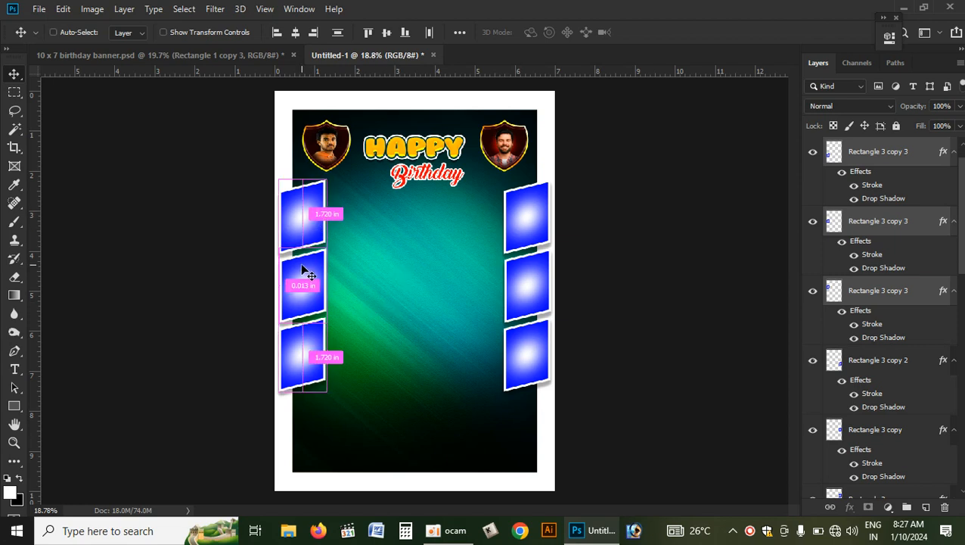
{"action": "key", "text": "ctrl+t"}
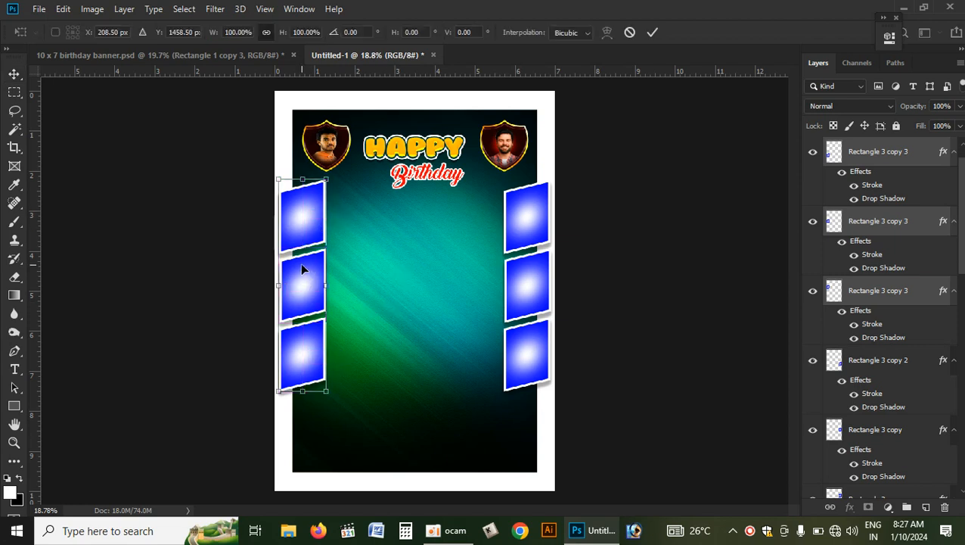
{"action": "right_click", "coordinate": [307, 213]}
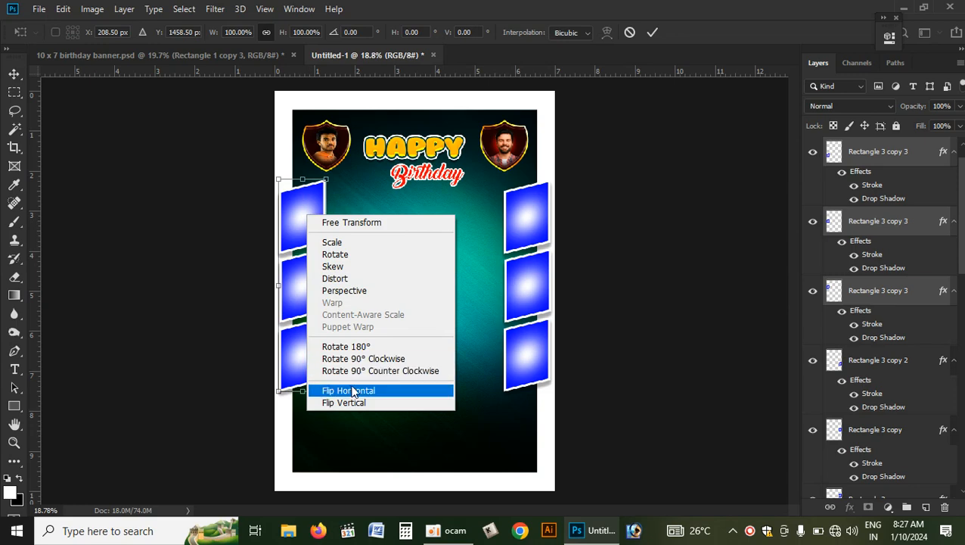
Link the gold frame layer with Layers 5, 20 and 18 in the PSD, and transfer them to the centre of Untitled-1 between the blue frames
{"action": "left_click", "coordinate": [299, 51]}
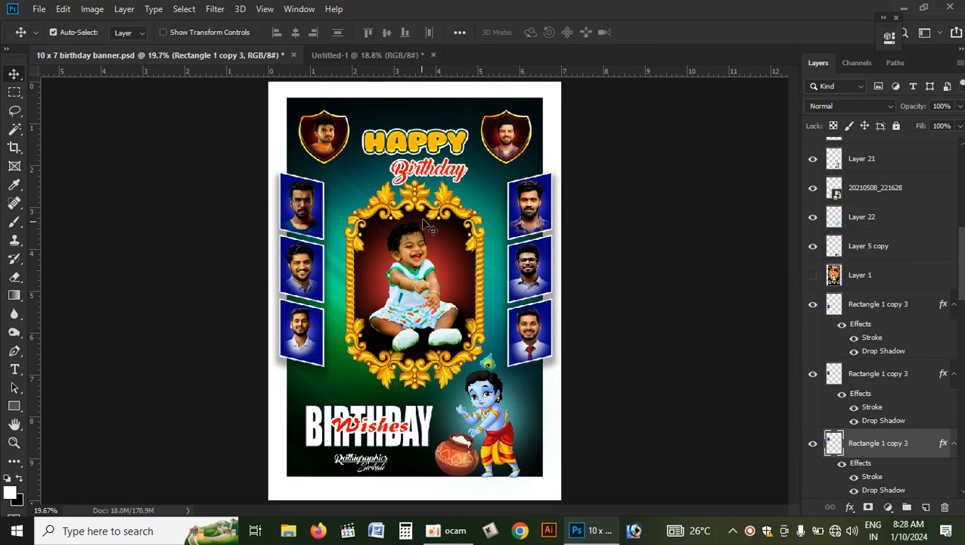
{"action": "left_click", "coordinate": [441, 212]}
{"action": "left_click_drag", "start_coordinate": [441, 212], "coordinate": [452, 219]}
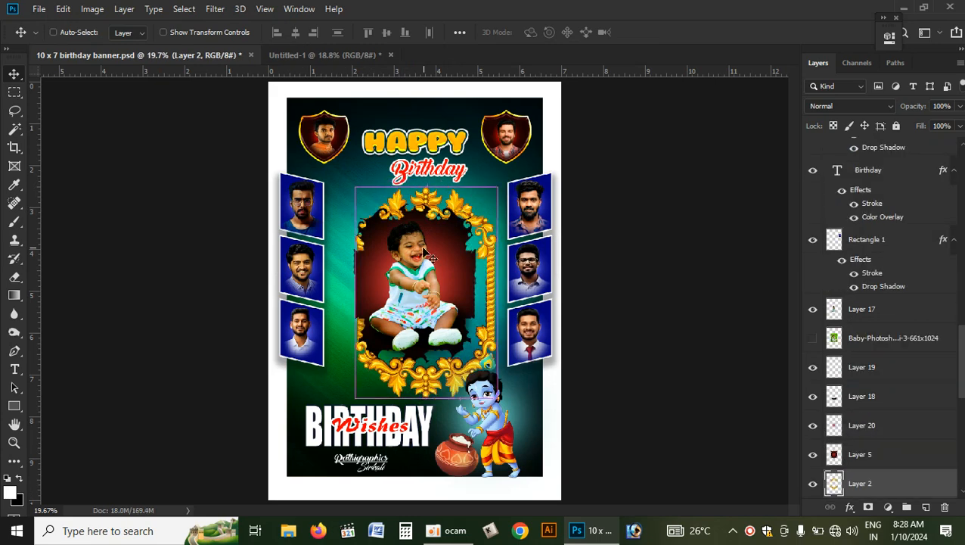
{"action": "key", "text": "ctrl+z"}
{"action": "scroll", "coordinate": [834, 375], "scroll_direction": "down", "scroll_amount": 3}
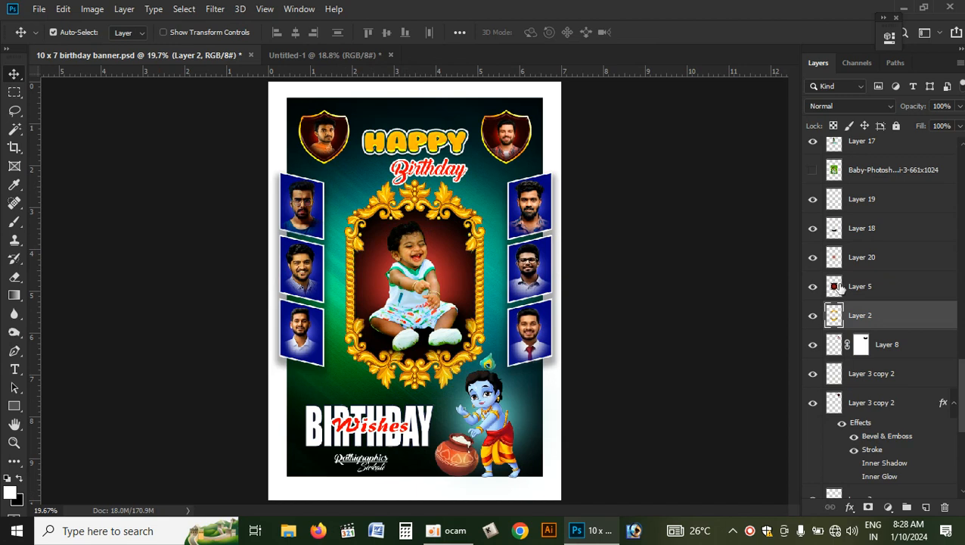
{"action": "left_click", "coordinate": [851, 288], "text": "ctrl"}
{"action": "left_click", "coordinate": [857, 257], "text": "ctrl"}
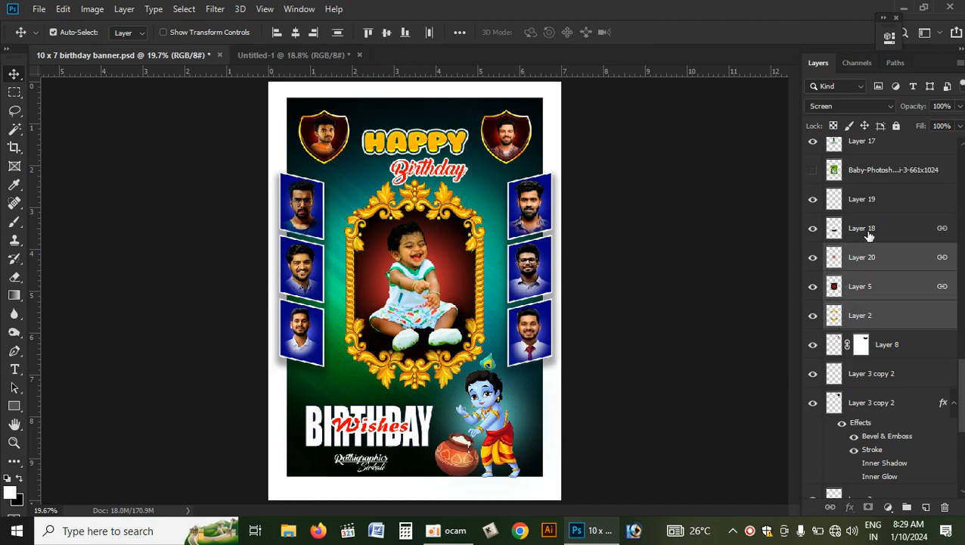
{"action": "left_click", "coordinate": [868, 236], "text": "ctrl"}
{"action": "left_click", "coordinate": [832, 507]}
{"action": "left_click_drag", "start_coordinate": [456, 218], "coordinate": [423, 277]}
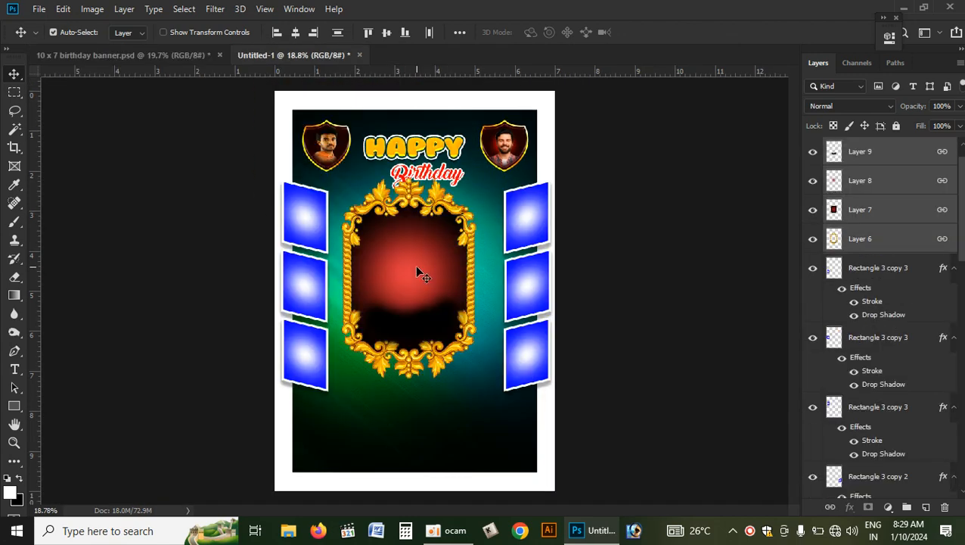
{"action": "left_click_drag", "start_coordinate": [425, 242], "coordinate": [435, 268]}
Transfer the baby photo from the PSD into the gold frame and the BIRTHDAY Wishes title into the space below it
{"action": "left_click", "coordinate": [164, 58]}
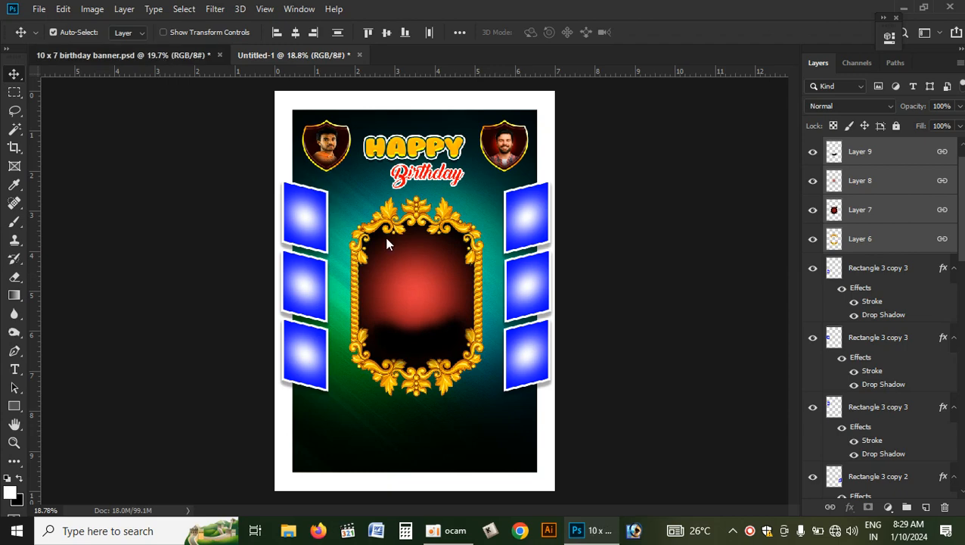
{"action": "left_click_drag", "start_coordinate": [433, 308], "coordinate": [348, 130]}
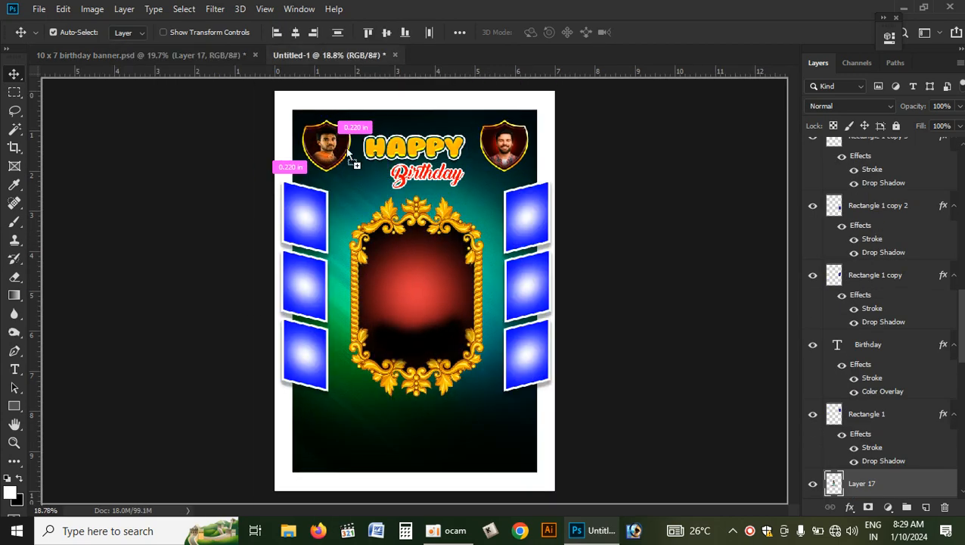
{"action": "left_click_drag", "start_coordinate": [426, 333], "coordinate": [408, 325]}
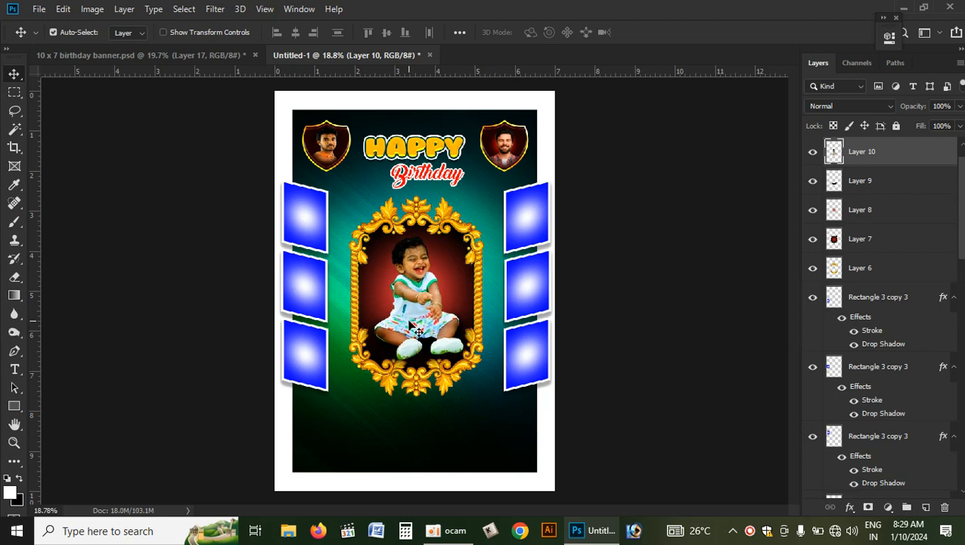
{"action": "left_click", "coordinate": [199, 59]}
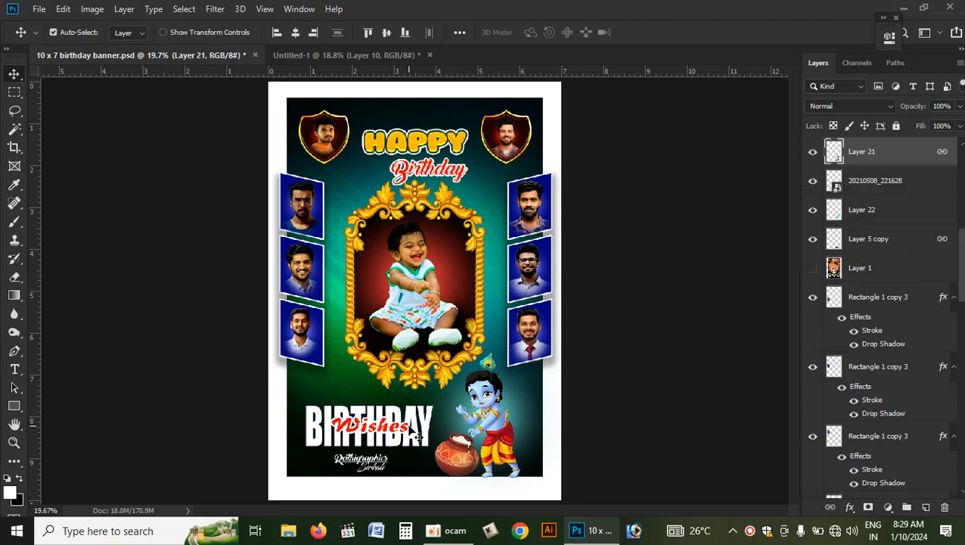
{"action": "mouse_move", "coordinate": [376, 436]}
{"action": "left_mouse_down"}
{"action": "mouse_move", "coordinate": [392, 432]}
{"action": "mouse_move", "coordinate": [374, 378]}
{"action": "mouse_move", "coordinate": [344, 168]}
{"action": "mouse_move", "coordinate": [404, 38]}
{"action": "mouse_move", "coordinate": [367, 378]}
{"action": "mouse_move", "coordinate": [343, 427]}
{"action": "mouse_move", "coordinate": [376, 431]}
{"action": "left_mouse_up"}
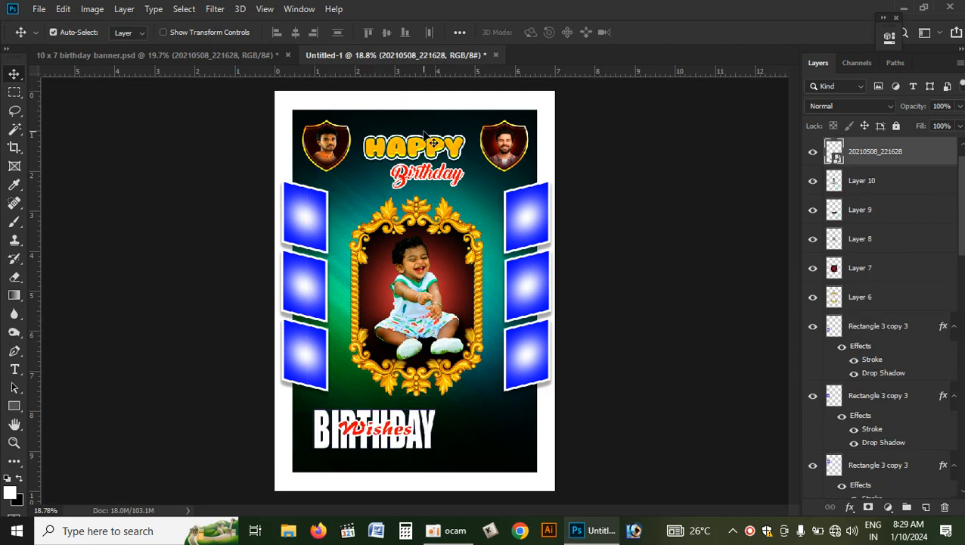
Transfer the Krishna illustration with its linked glow and shadow layers from the PSD to the lower-right corner of the new banner
{"action": "left_click", "coordinate": [220, 55]}
{"action": "left_click_drag", "start_coordinate": [493, 423], "coordinate": [505, 408]}
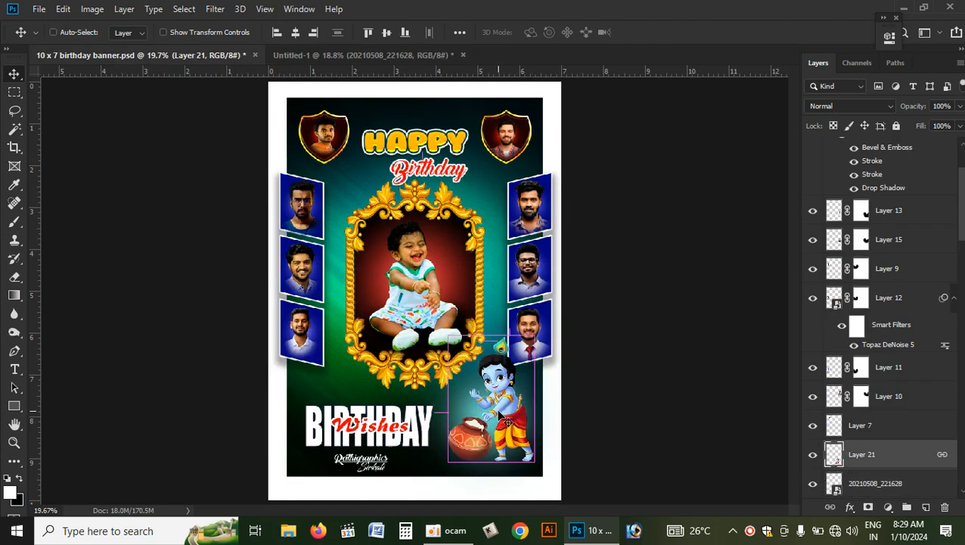
{"action": "key", "text": "ctrl+z"}
{"action": "right_click", "coordinate": [514, 406]}
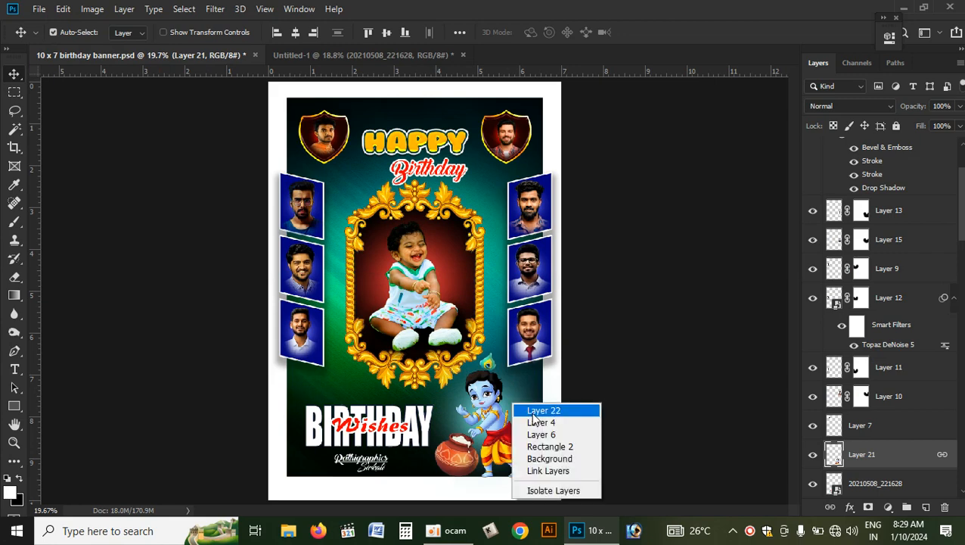
{"action": "left_click", "coordinate": [533, 414]}
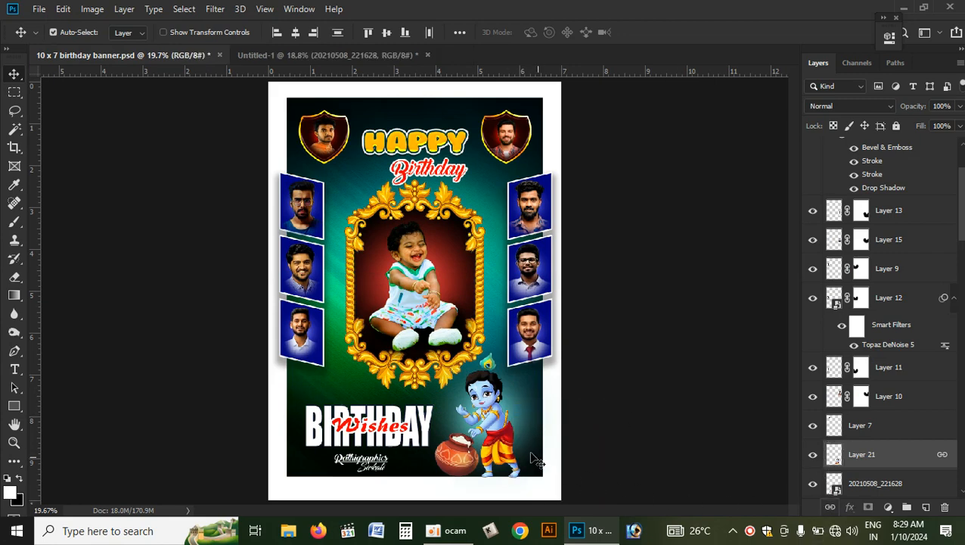
{"action": "left_click_drag", "start_coordinate": [512, 435], "coordinate": [457, 322]}
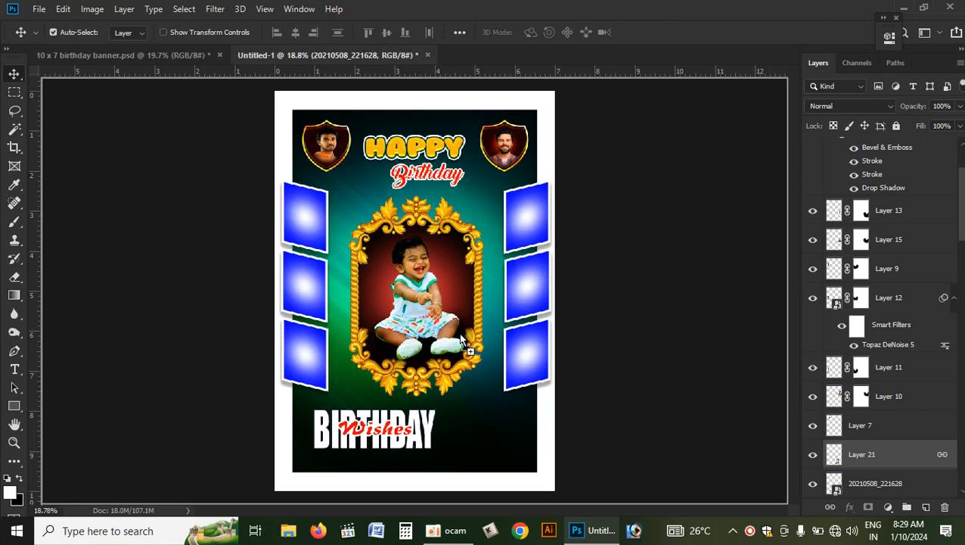
{"action": "left_click_drag", "start_coordinate": [478, 421], "coordinate": [479, 415]}
Scale the linked Krishna artwork to about 92% and settle it in the banner's lower-right corner beside the title
{"action": "scroll", "coordinate": [479, 415], "scroll_direction": "up", "scroll_amount": 1}
{"action": "scroll", "coordinate": [479, 415], "scroll_direction": "up", "scroll_amount": 5}
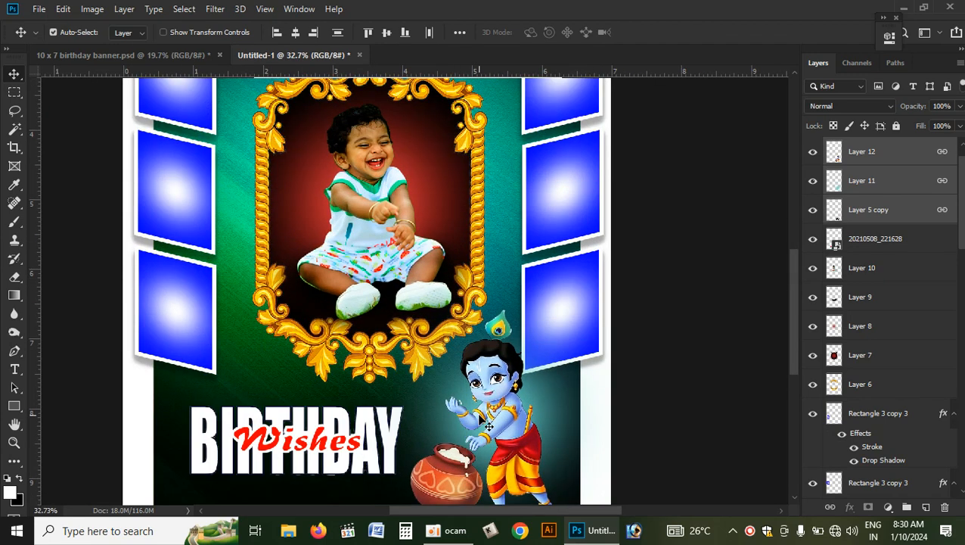
{"action": "left_click_drag", "start_coordinate": [488, 423], "coordinate": [477, 409]}
{"action": "scroll", "coordinate": [488, 424], "scroll_direction": "down", "scroll_amount": 2}
{"action": "scroll", "coordinate": [481, 421], "scroll_direction": "down", "scroll_amount": 1}
{"action": "key", "text": "ctrl+t"}
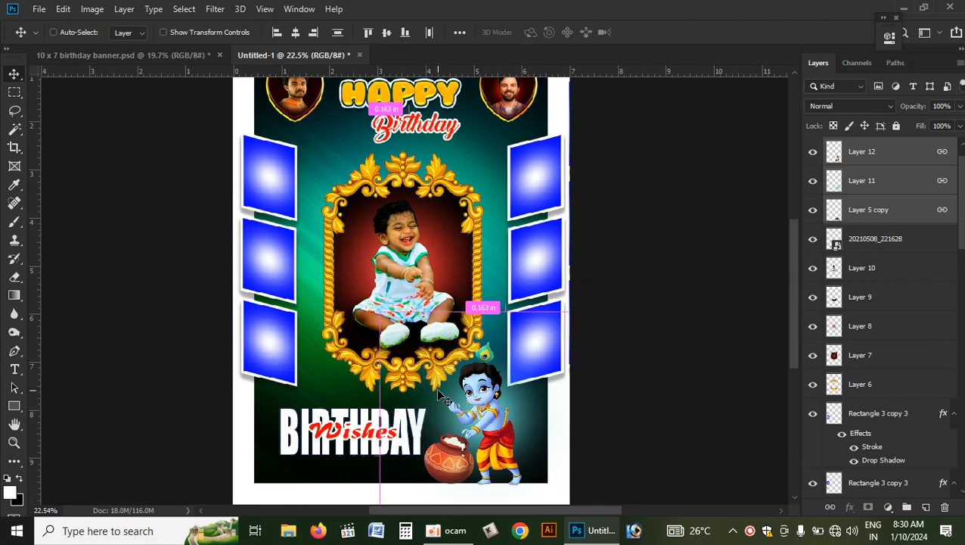
{"action": "left_click_drag", "start_coordinate": [490, 310], "coordinate": [490, 330]}
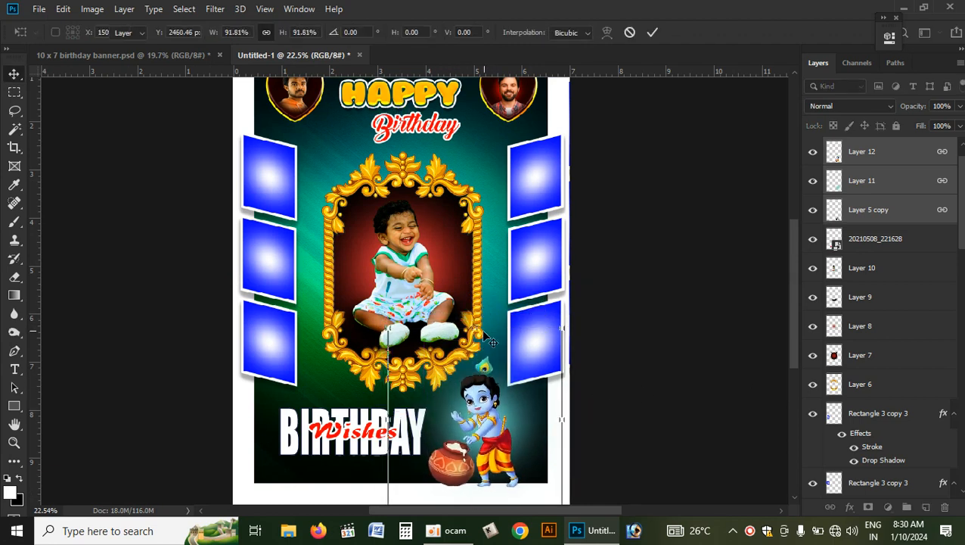
{"action": "key", "text": "Return"}
{"action": "left_click_drag", "start_coordinate": [486, 431], "coordinate": [491, 433]}
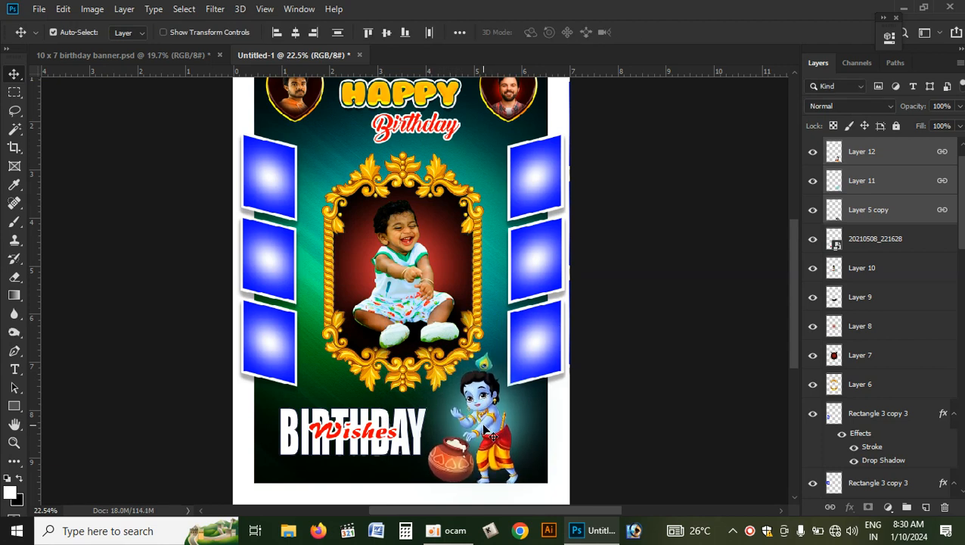
Transfer the white Rathigraphics Sirkali signature from the birthday banner PSD to the lower part of Untitled-1
{"action": "left_click", "coordinate": [133, 60]}
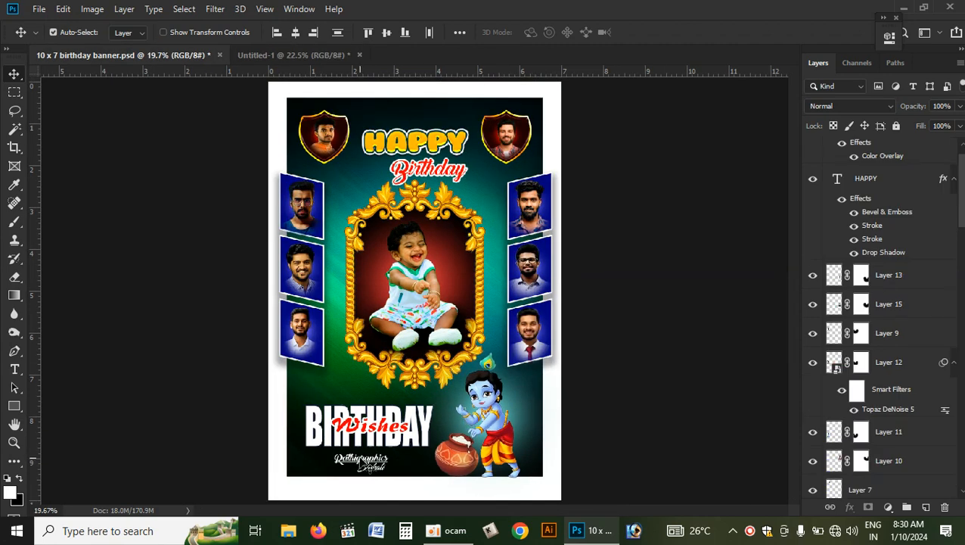
{"action": "mouse_move", "coordinate": [360, 465]}
{"action": "left_mouse_down"}
{"action": "mouse_move", "coordinate": [369, 450]}
{"action": "mouse_move", "coordinate": [355, 439]}
{"action": "mouse_move", "coordinate": [389, 355]}
{"action": "mouse_move", "coordinate": [333, 182]}
{"action": "mouse_move", "coordinate": [318, 52]}
{"action": "mouse_move", "coordinate": [318, 387]}
{"action": "mouse_move", "coordinate": [352, 468]}
{"action": "left_mouse_up"}
{"action": "key", "text": "ctrl+z"}
{"action": "key", "text": "ctrl+z"}
{"action": "key", "text": "ctrl+z"}
{"action": "key", "text": "ctrl+z"}
{"action": "key", "text": "ctrl+z"}
{"action": "scroll", "coordinate": [371, 469], "scroll_direction": "up", "scroll_amount": 2}
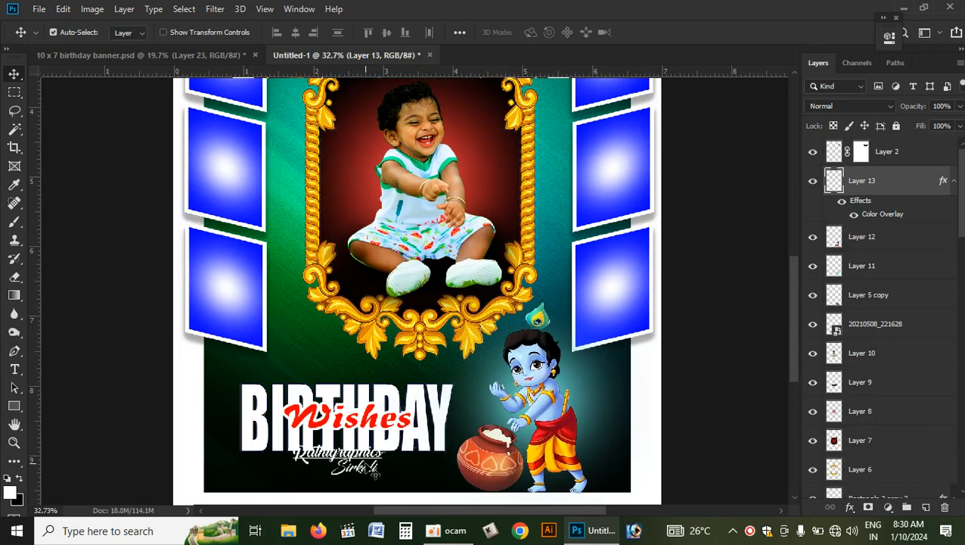
Position the Rathigraphics Sirkali signature just below the BIRTHDAY Wishes title, clear of its letters
{"action": "scroll", "coordinate": [372, 472], "scroll_direction": "up", "scroll_amount": 2}
{"action": "left_click_drag", "start_coordinate": [791, 333], "coordinate": [790, 371]}
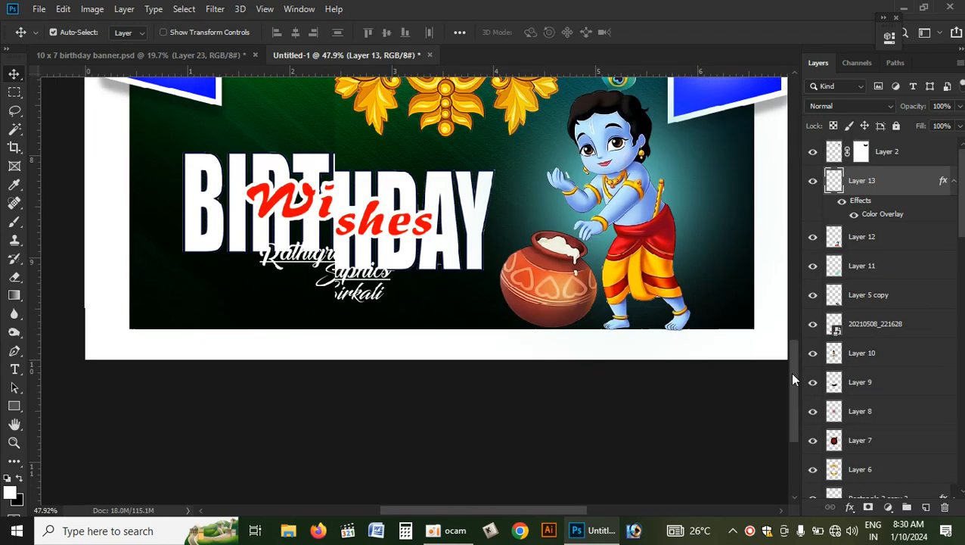
{"action": "left_click", "coordinate": [355, 278]}
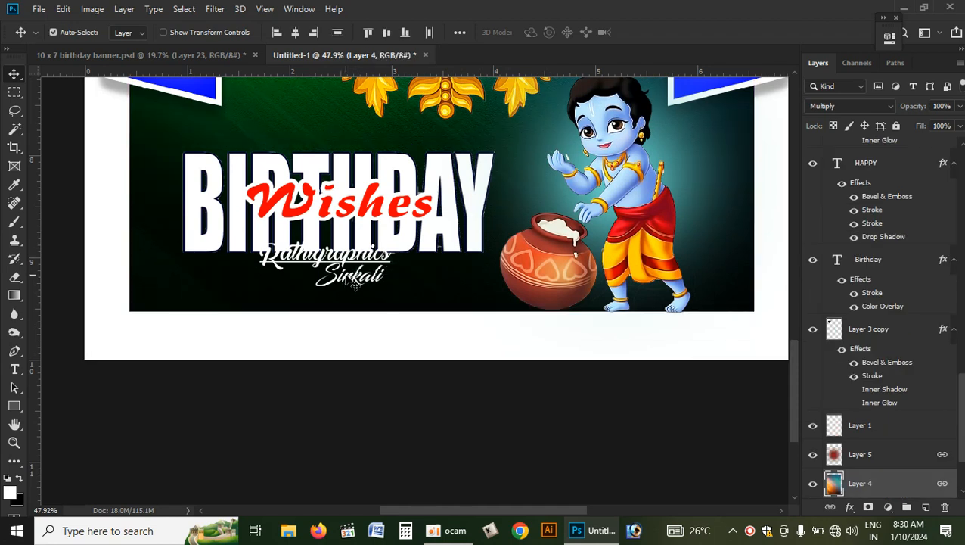
{"action": "left_click_drag", "start_coordinate": [354, 280], "coordinate": [342, 286]}
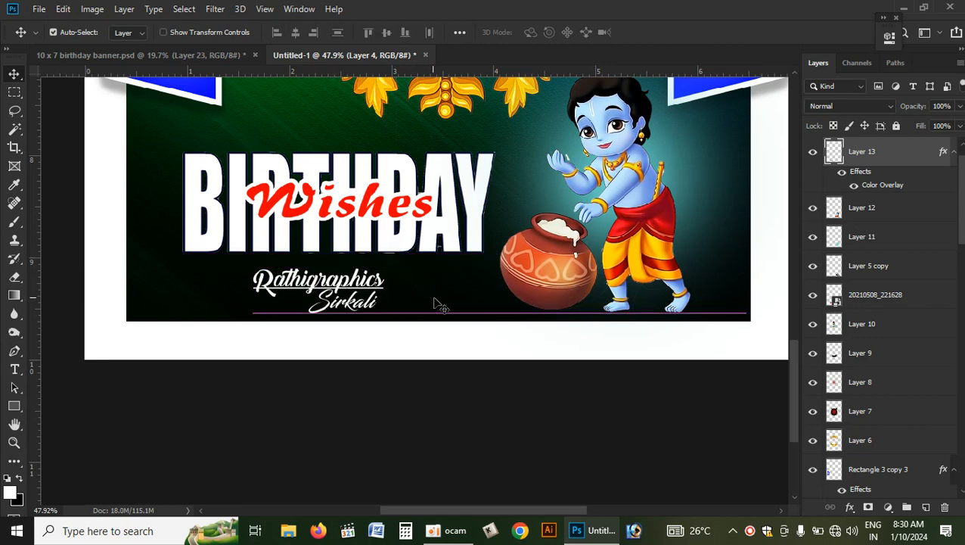
{"action": "scroll", "coordinate": [435, 303], "scroll_direction": "down", "scroll_amount": 3}
{"action": "scroll", "coordinate": [447, 310], "scroll_direction": "down", "scroll_amount": 2}
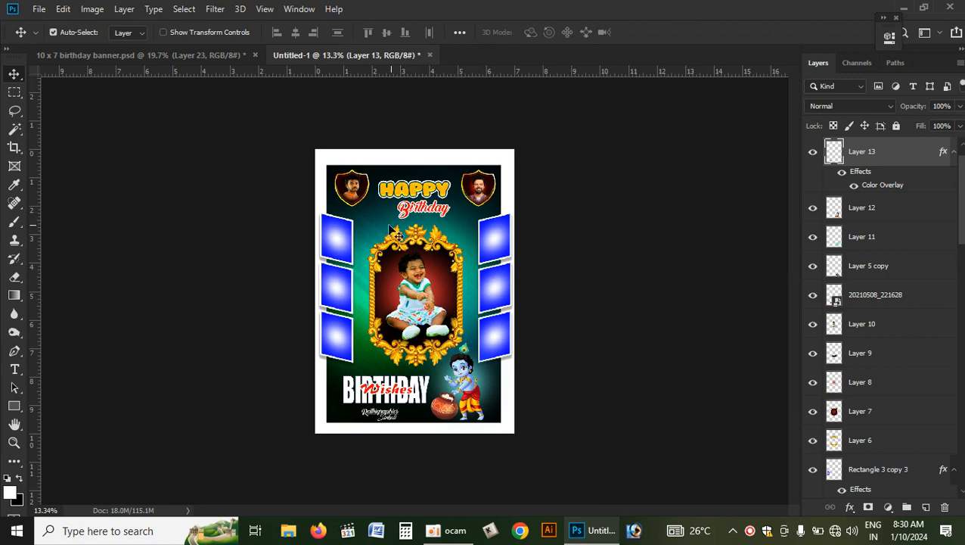
Select the three left-side portraits (Layers 9, 12 and 11) in the PSD and transfer them together to Untitled-1
{"action": "left_click", "coordinate": [217, 51]}
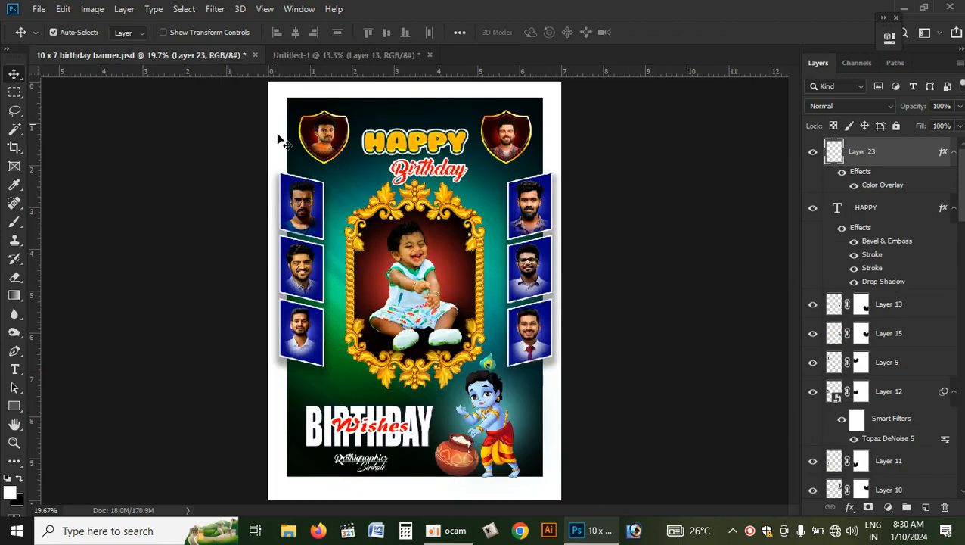
{"action": "left_click", "coordinate": [304, 209]}
{"action": "left_click_drag", "start_coordinate": [304, 209], "coordinate": [327, 214]}
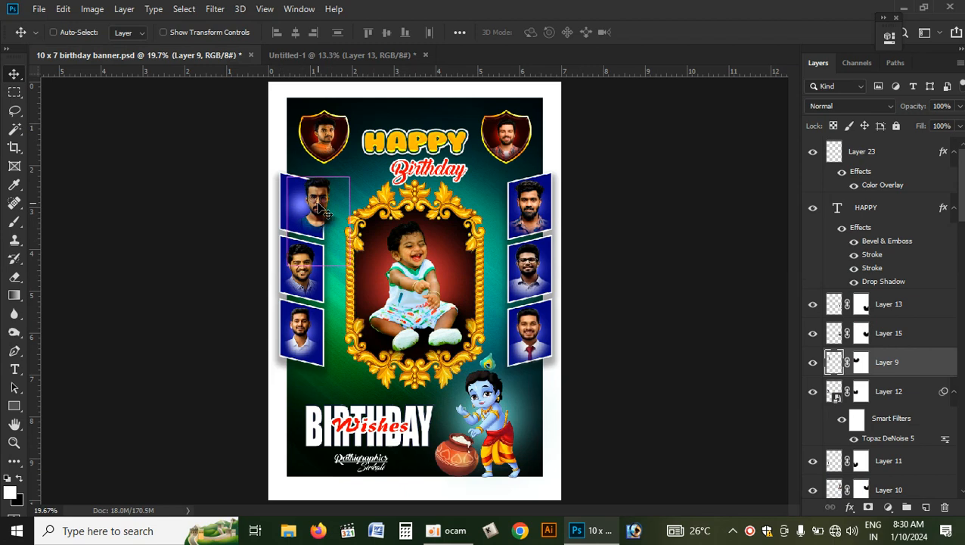
{"action": "key", "text": "ctrl+z"}
{"action": "right_click", "coordinate": [301, 266]}
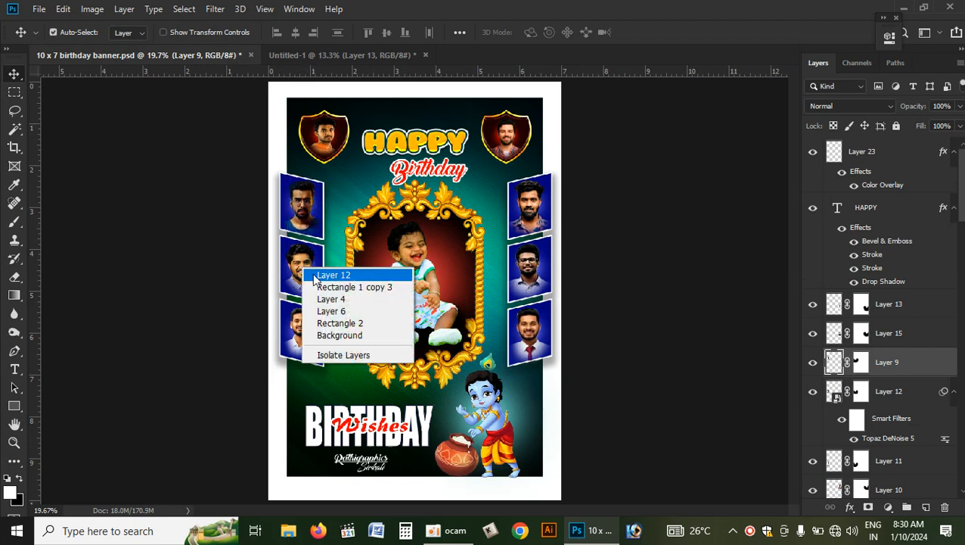
{"action": "left_click", "coordinate": [318, 274]}
{"action": "right_click", "coordinate": [310, 339]}
{"action": "left_click", "coordinate": [333, 342], "text": "shift"}
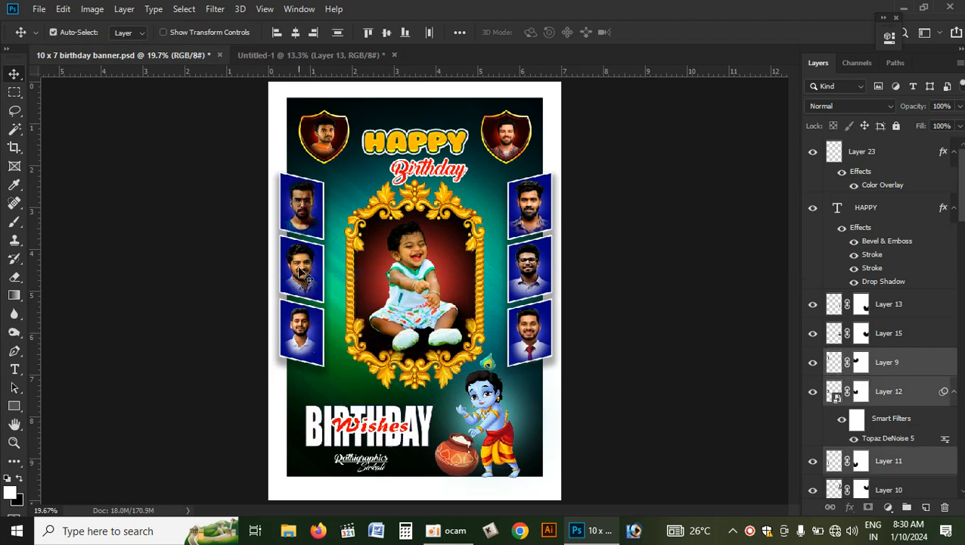
{"action": "left_click_drag", "start_coordinate": [307, 210], "coordinate": [339, 239]}
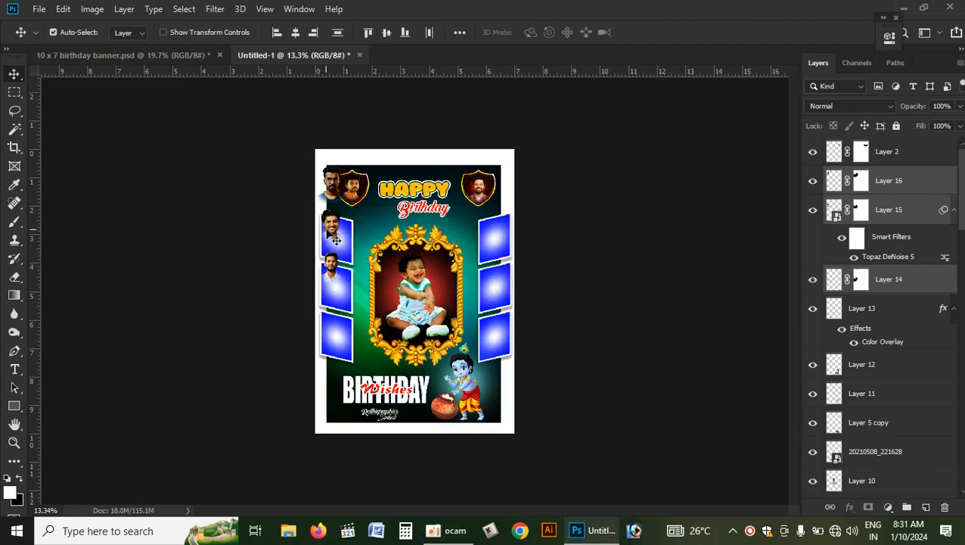
Position the three transferred portraits over the blue left-edge frames, and lower the middle portrait slightly within its frame
{"action": "left_click_drag", "start_coordinate": [335, 234], "coordinate": [333, 289]}
{"action": "scroll", "coordinate": [318, 294], "scroll_direction": "up", "scroll_amount": 3}
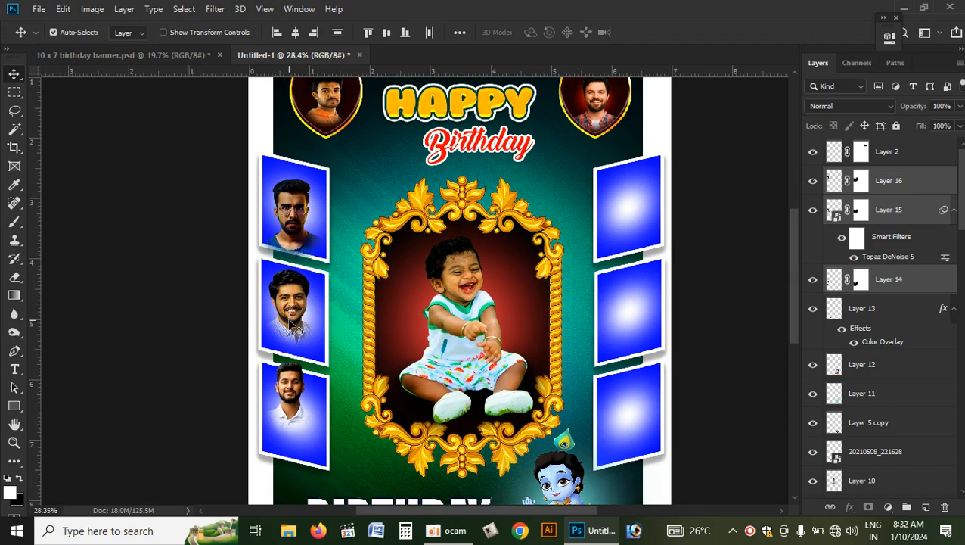
{"action": "left_click_drag", "start_coordinate": [296, 309], "coordinate": [295, 298]}
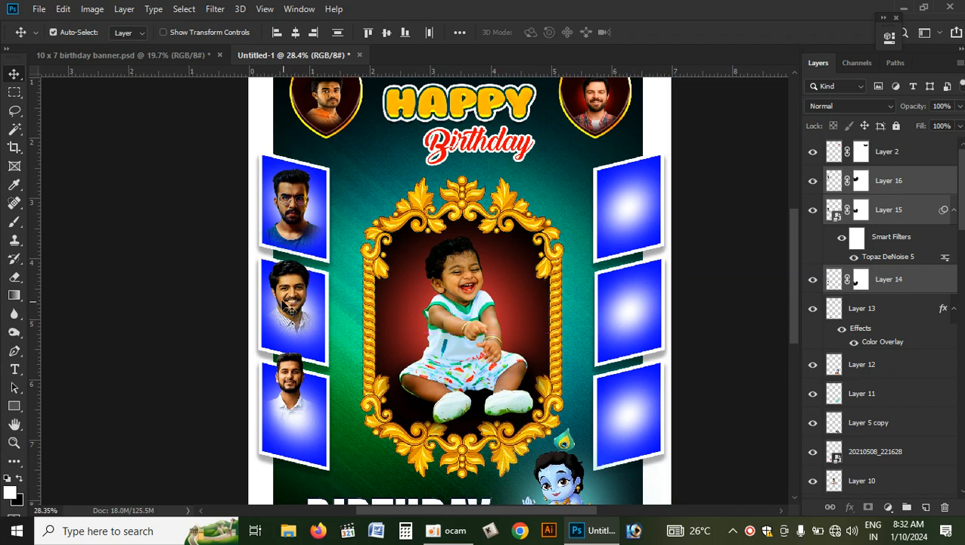
{"action": "left_click_drag", "start_coordinate": [284, 303], "coordinate": [284, 310]}
Lower the third left-side portrait into the bottom frame and enlarge it slightly
{"action": "left_click", "coordinate": [286, 391]}
{"action": "left_click_drag", "start_coordinate": [291, 388], "coordinate": [293, 411]}
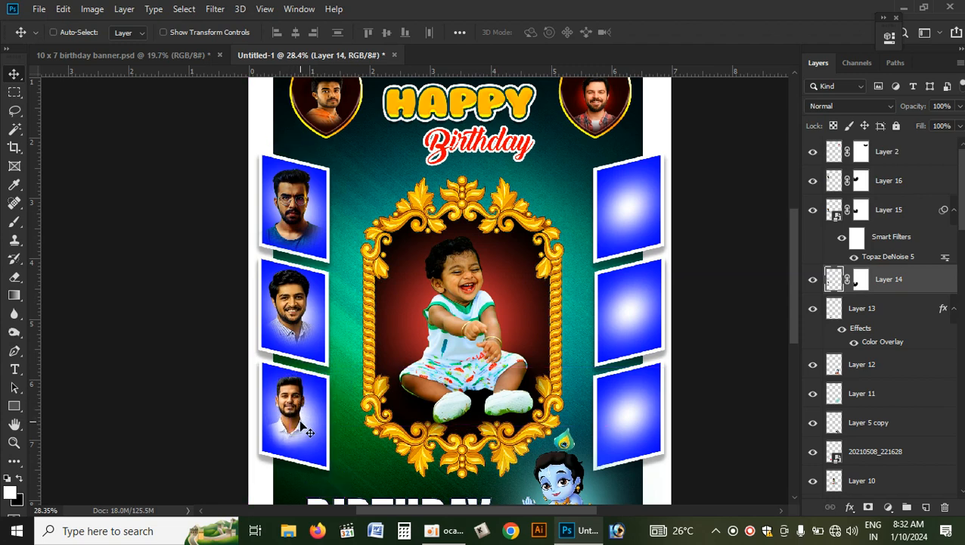
{"action": "key", "text": "ctrl+t"}
{"action": "left_click_drag", "start_coordinate": [302, 485], "coordinate": [304, 499]}
{"action": "key", "text": "Return"}
Link the three left-side portrait layers, Layers 14, 15 and 16, together
{"action": "right_click", "coordinate": [301, 303]}
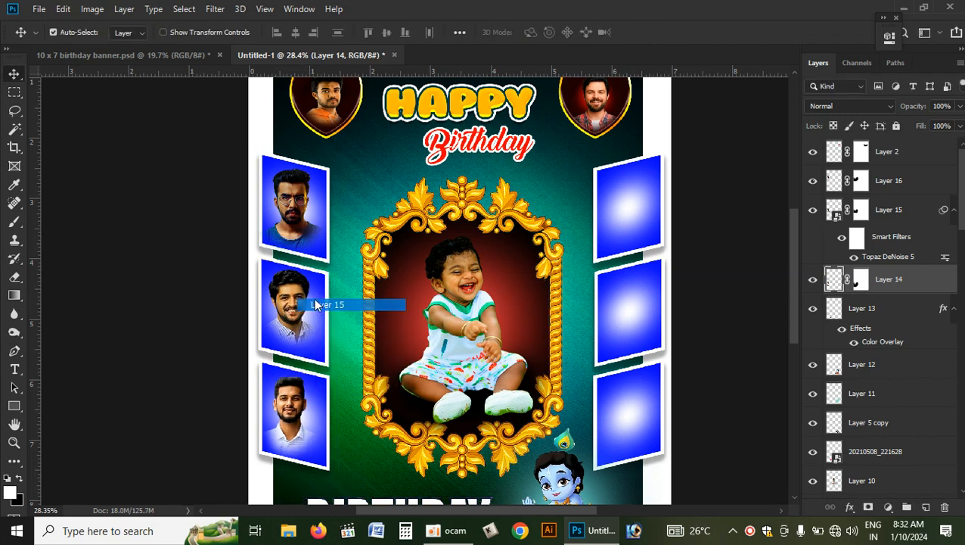
{"action": "left_click", "coordinate": [333, 301]}
{"action": "right_click", "coordinate": [299, 197]}
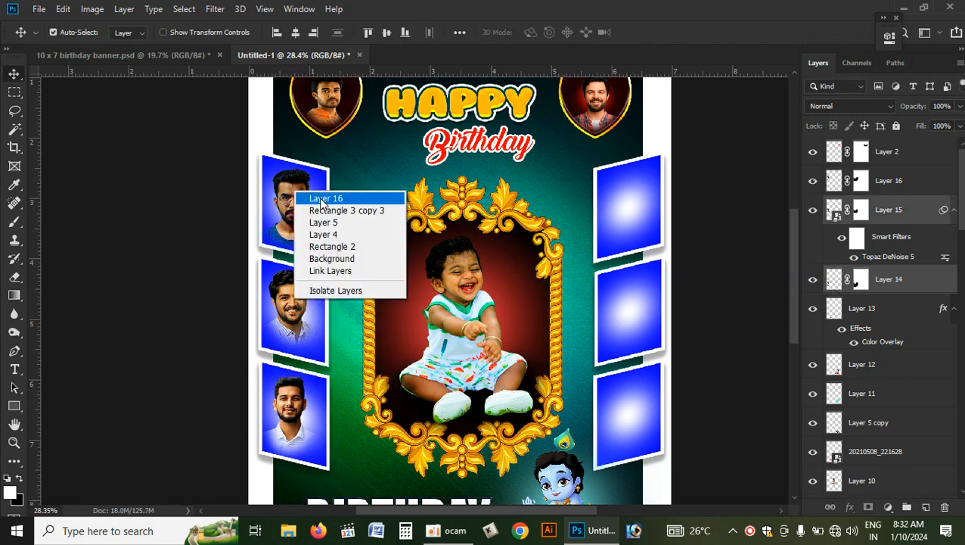
{"action": "left_click", "coordinate": [325, 210]}
{"action": "left_click", "coordinate": [830, 507]}
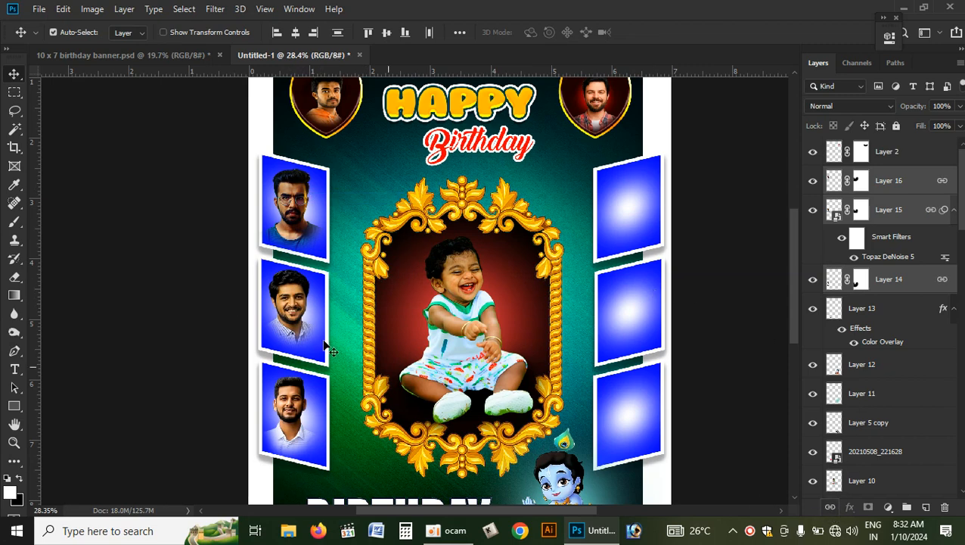
Select the three right-side portraits in the PSD, Layers 10, 15 and 13, and link them
{"action": "left_click", "coordinate": [162, 56]}
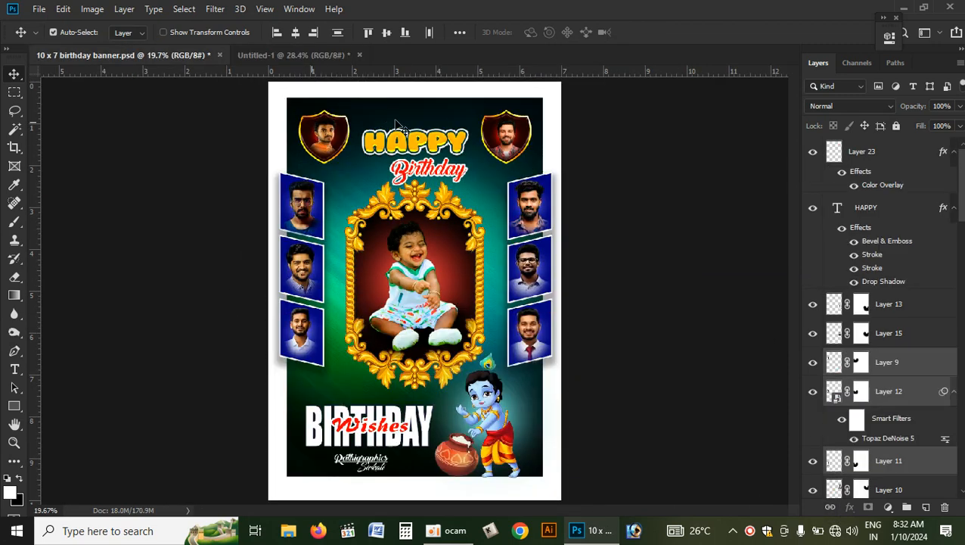
{"action": "left_click_drag", "start_coordinate": [531, 211], "coordinate": [555, 204]}
{"action": "key", "text": "ctrl+z"}
{"action": "right_click", "coordinate": [529, 273]}
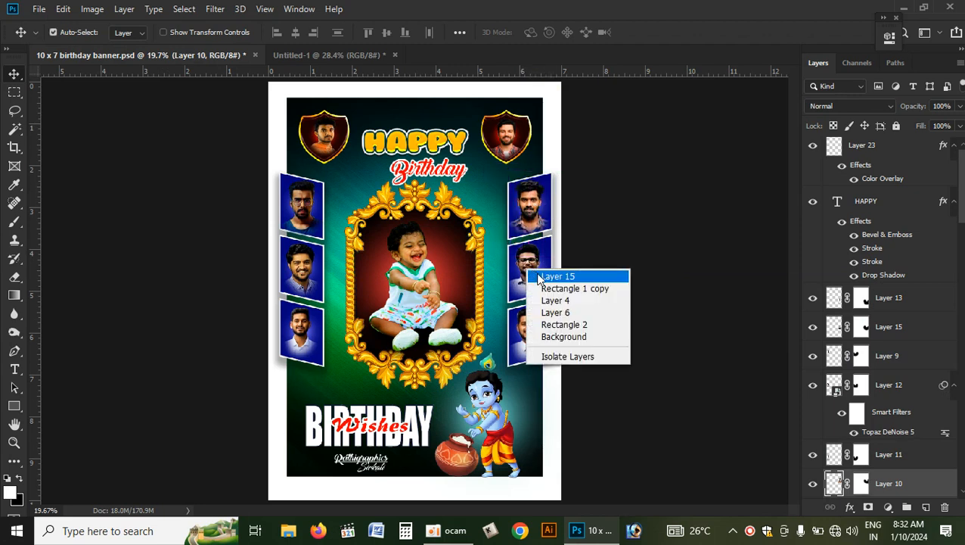
{"action": "left_click", "coordinate": [546, 277]}
{"action": "right_click", "coordinate": [533, 333]}
{"action": "left_click", "coordinate": [539, 328], "text": "shift"}
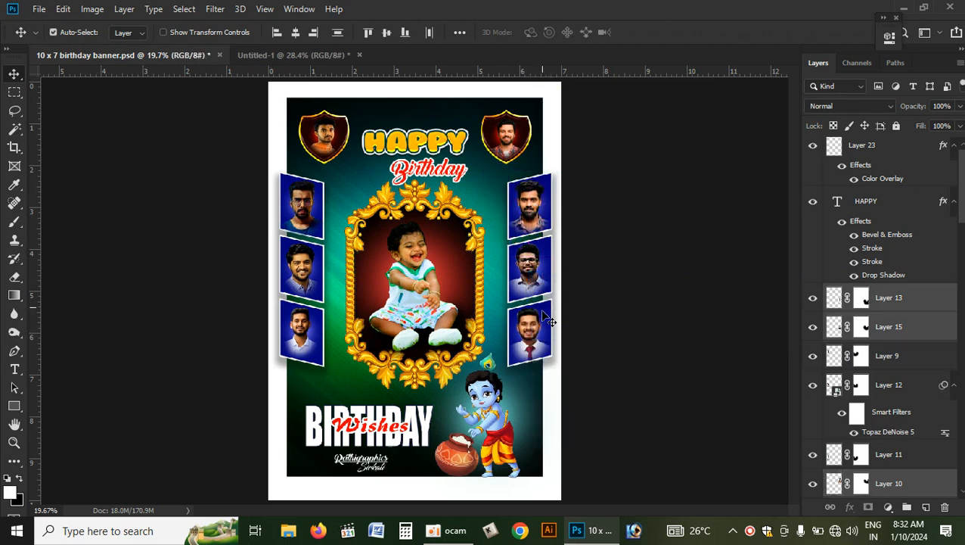
{"action": "left_click", "coordinate": [831, 508]}
Transfer the linked right-side portraits from the PSD to the right edge of Untitled-1
{"action": "left_click_drag", "start_coordinate": [541, 217], "coordinate": [633, 302]}
{"action": "key", "text": "ctrl+z"}
{"action": "key", "text": "ctrl+z"}
{"action": "key", "text": "ctrl"}
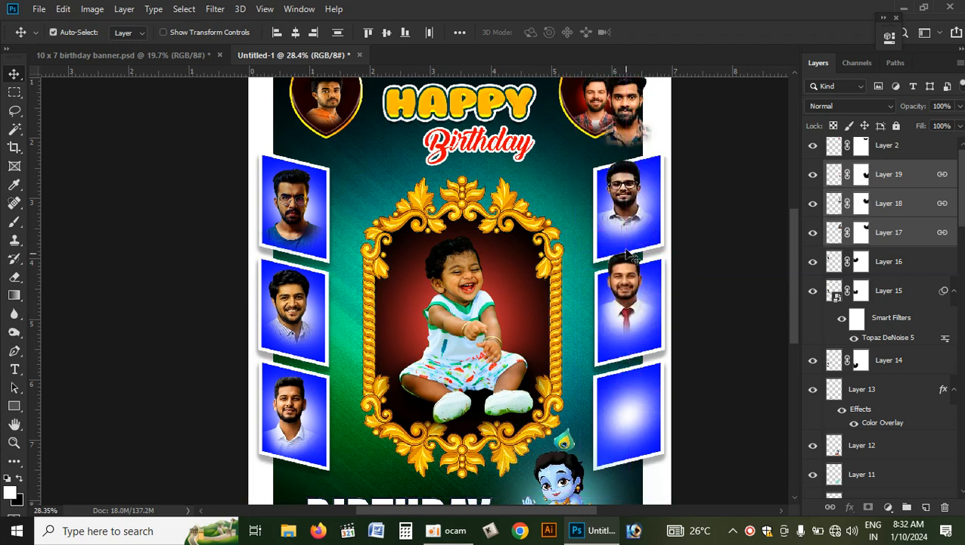
Place the linked portraits over the three right-edge frames and unlink their layers
{"action": "left_click_drag", "start_coordinate": [633, 206], "coordinate": [633, 299]}
{"action": "right_click", "coordinate": [632, 299]}
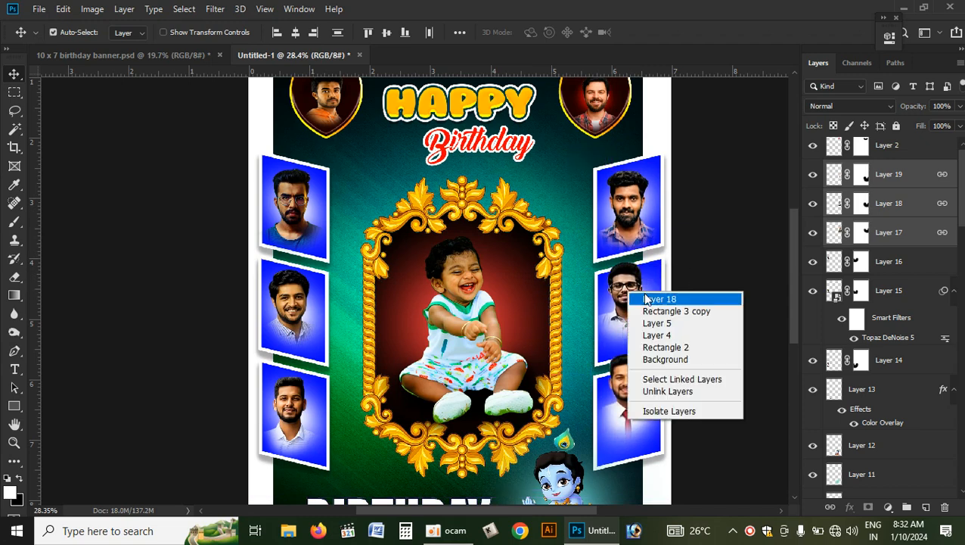
{"action": "left_click", "coordinate": [649, 299]}
{"action": "left_click_drag", "start_coordinate": [645, 304], "coordinate": [638, 298]}
{"action": "left_click", "coordinate": [832, 508]}
Lower the middle and bottom right-side portraits individually so each sits inside its own blue frame
{"action": "left_click_drag", "start_coordinate": [624, 286], "coordinate": [624, 296]}
{"action": "left_click", "coordinate": [648, 395]}
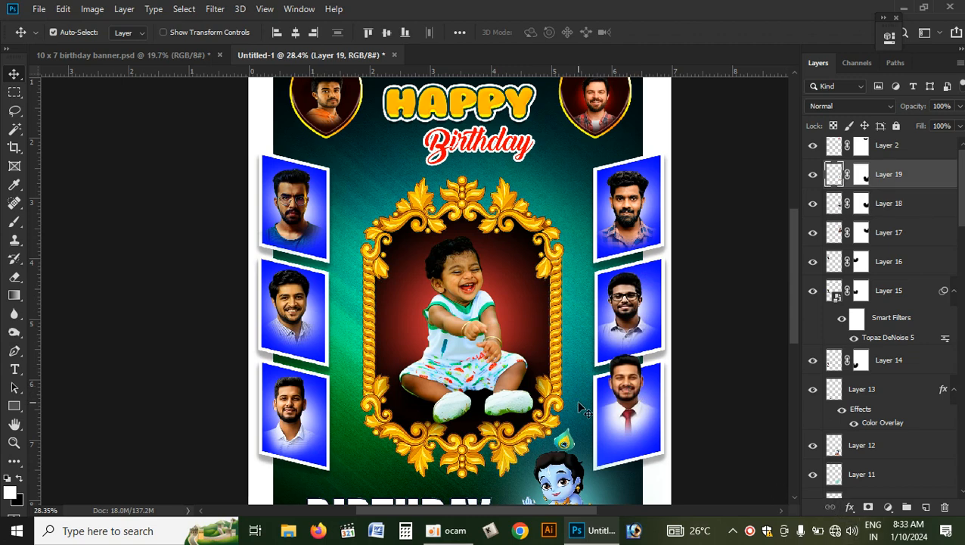
{"action": "left_click_drag", "start_coordinate": [627, 384], "coordinate": [627, 395]}
{"action": "scroll", "coordinate": [528, 384], "scroll_direction": "down", "scroll_amount": 4}
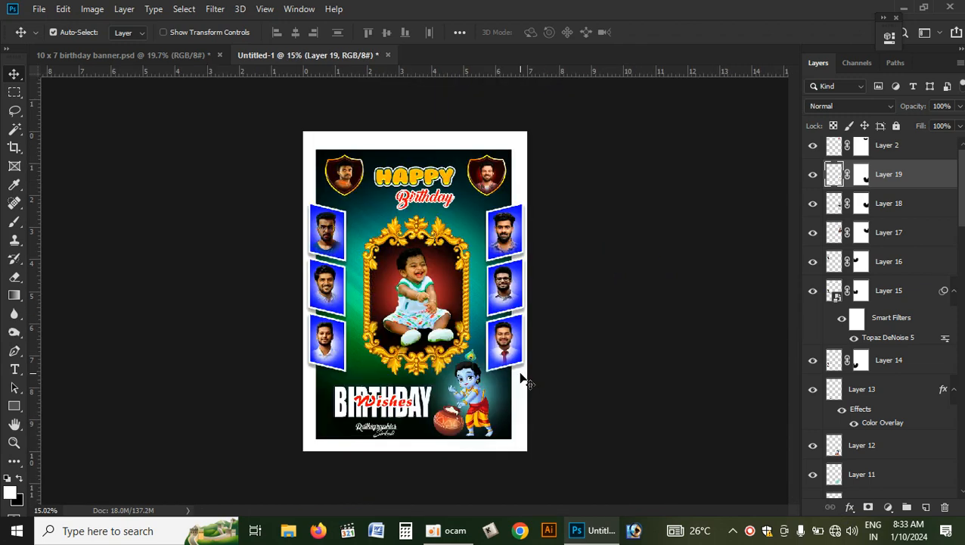